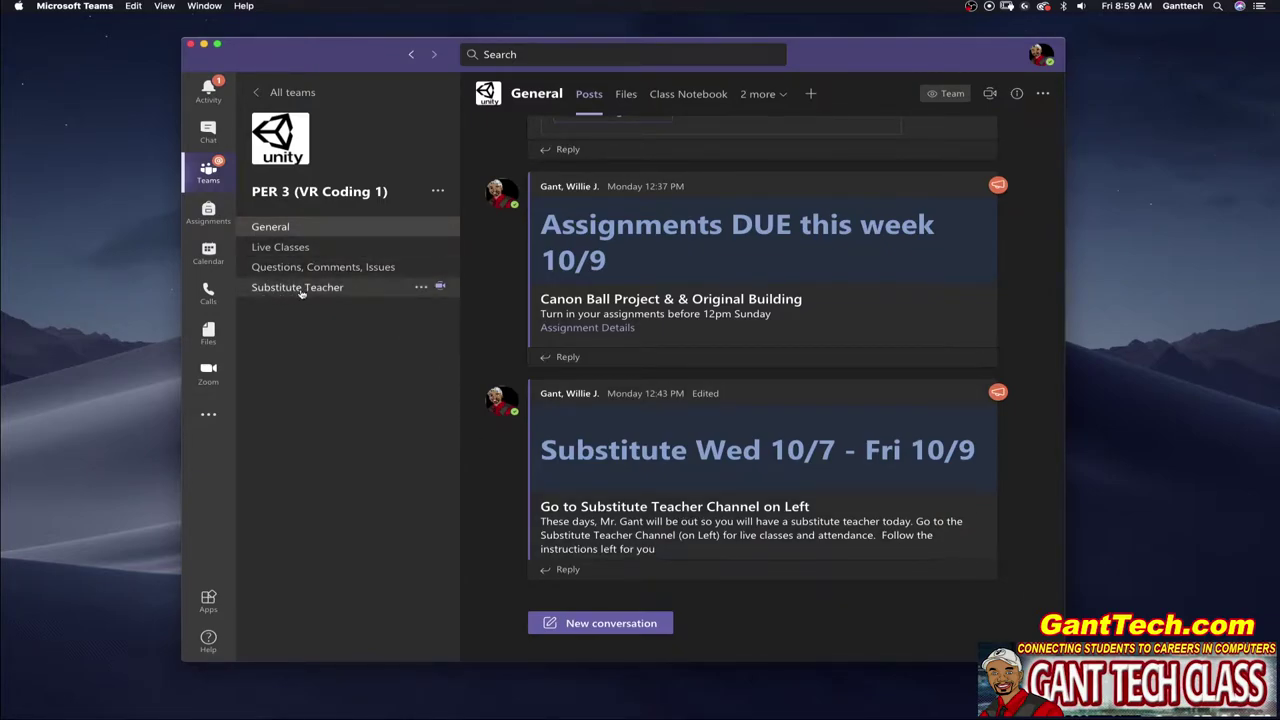
# Open the Substitute Teacher channel and look at the participants of its ongoing meeting.
pyautogui.click(300, 290)
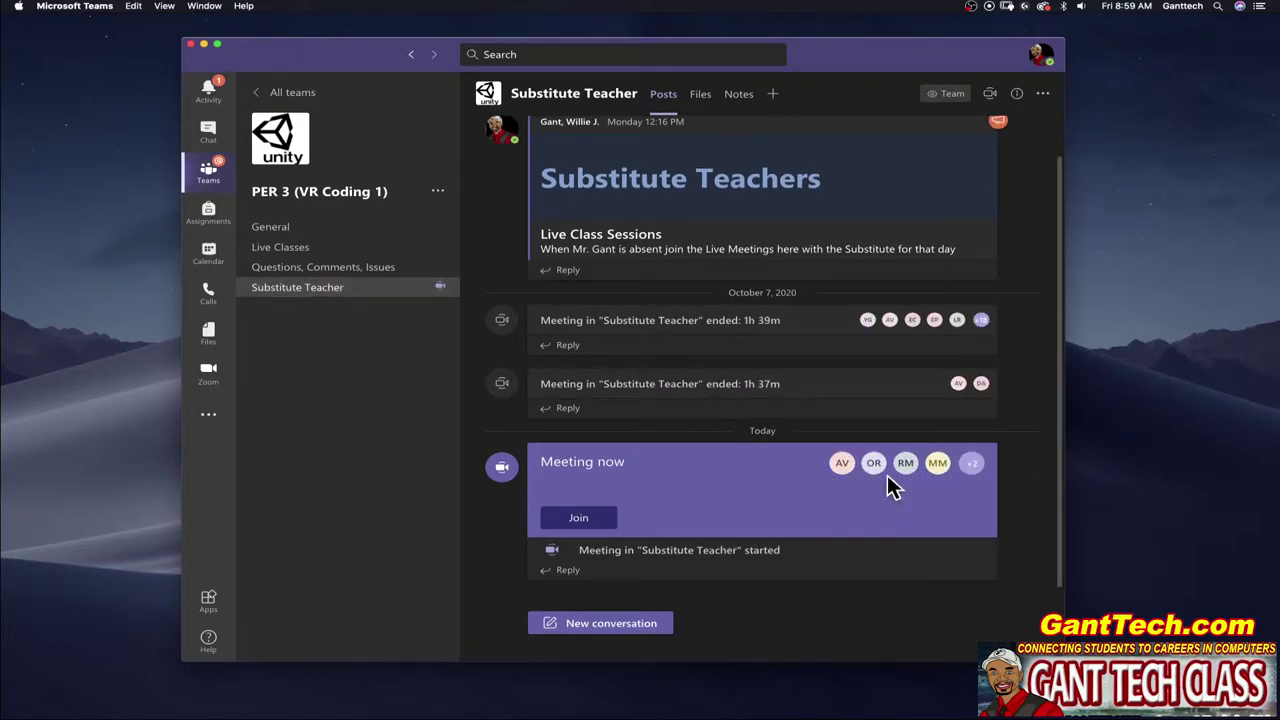
pyautogui.moveTo(843, 478)
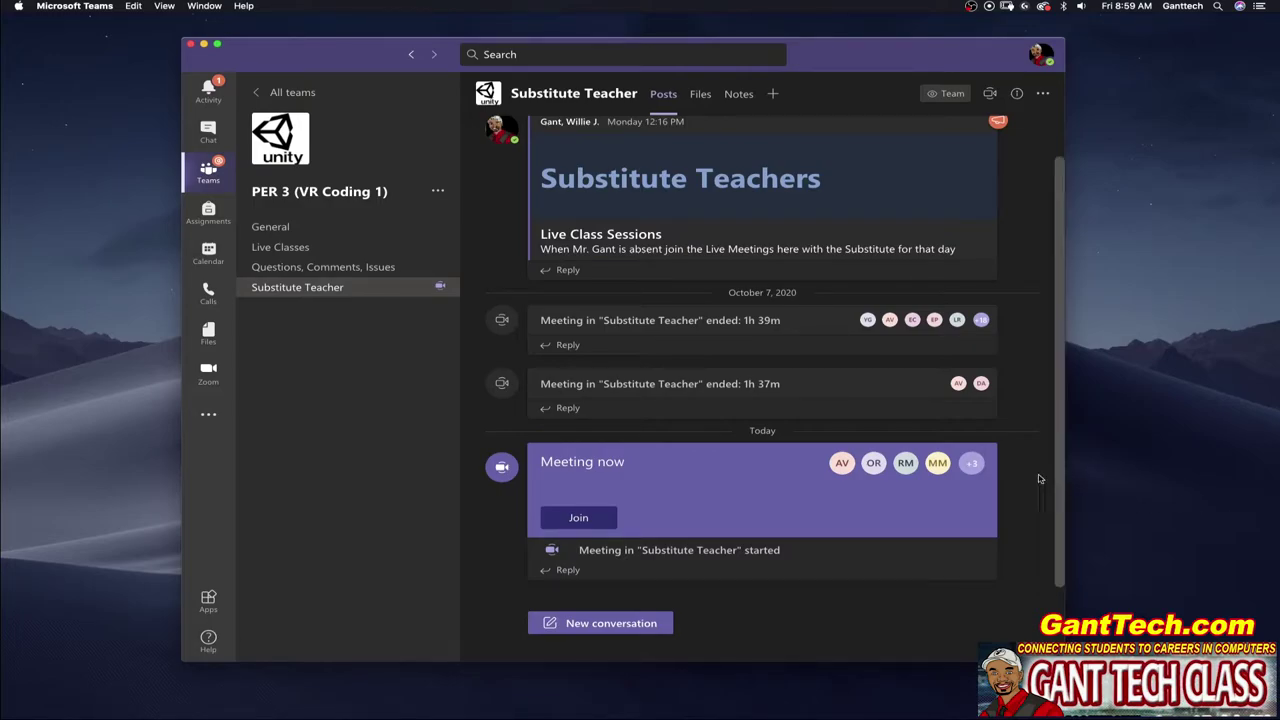
# Create a standard channel named "Substitute Teacher Test" in the PER 3 (VR Coding 1) team, shown automatically in everyone's channel list.
pyautogui.click(437, 190)
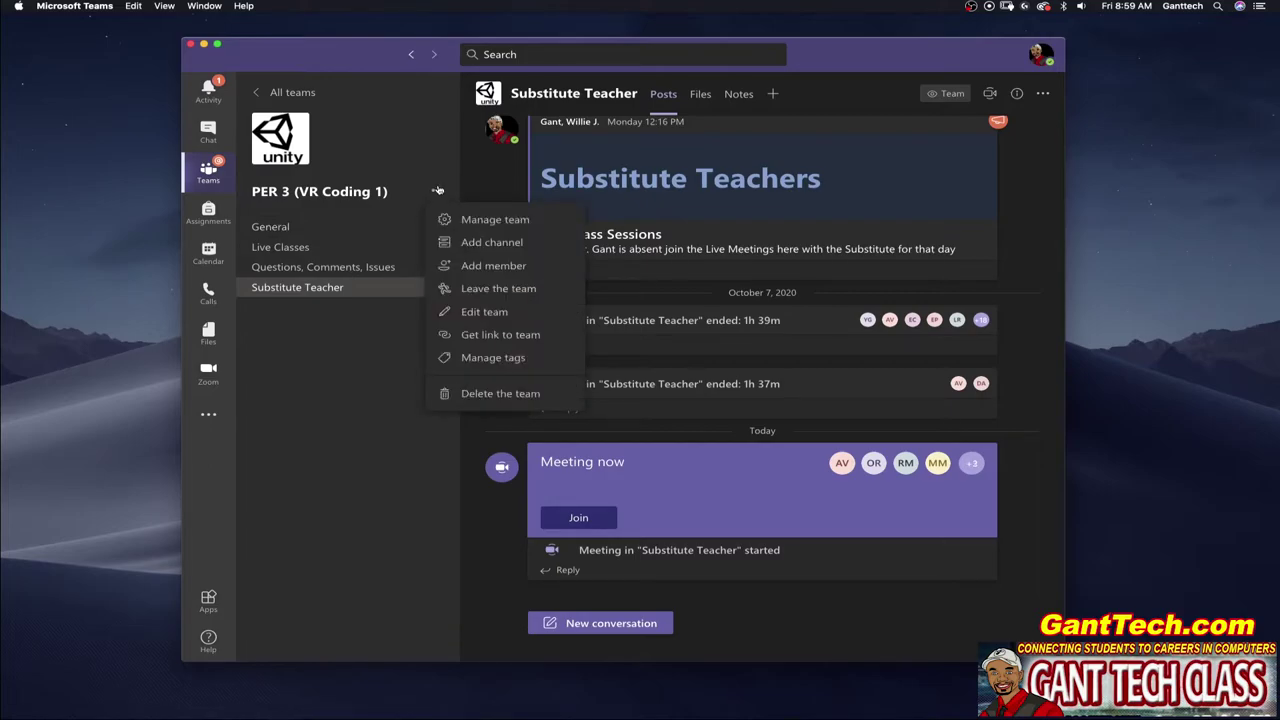
pyautogui.click(470, 244)
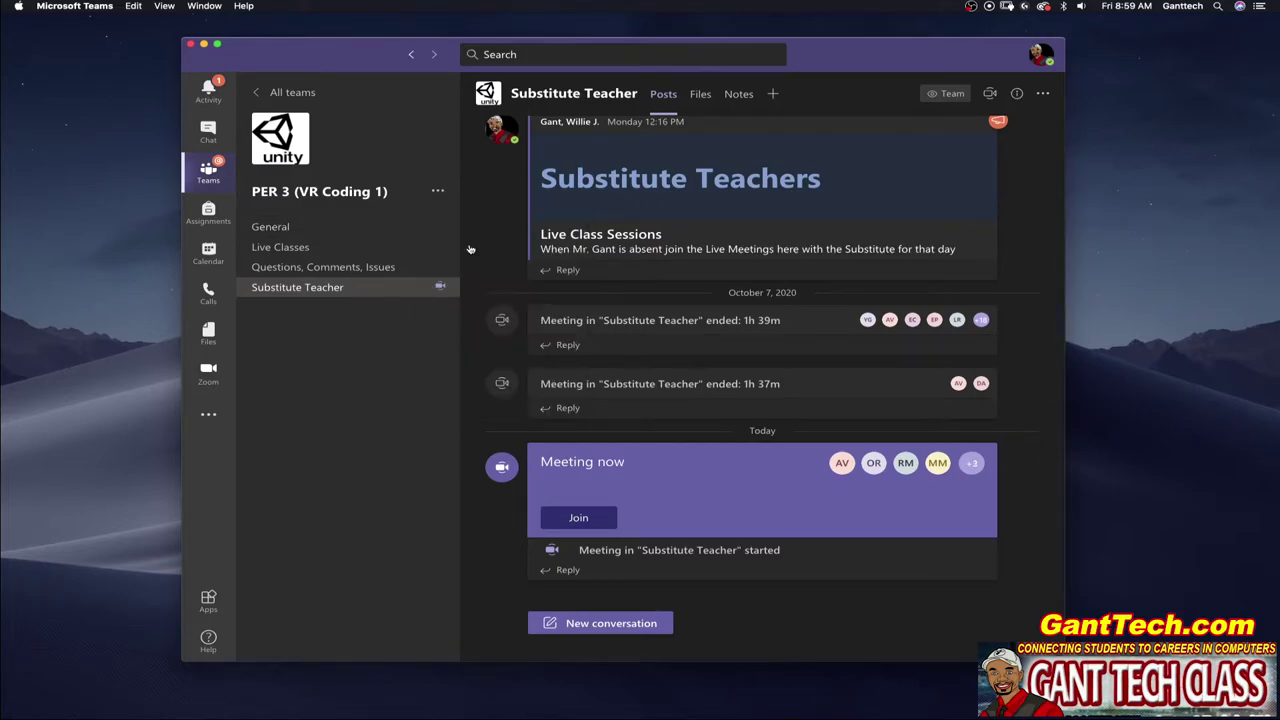
pyautogui.write('Susbstitut')
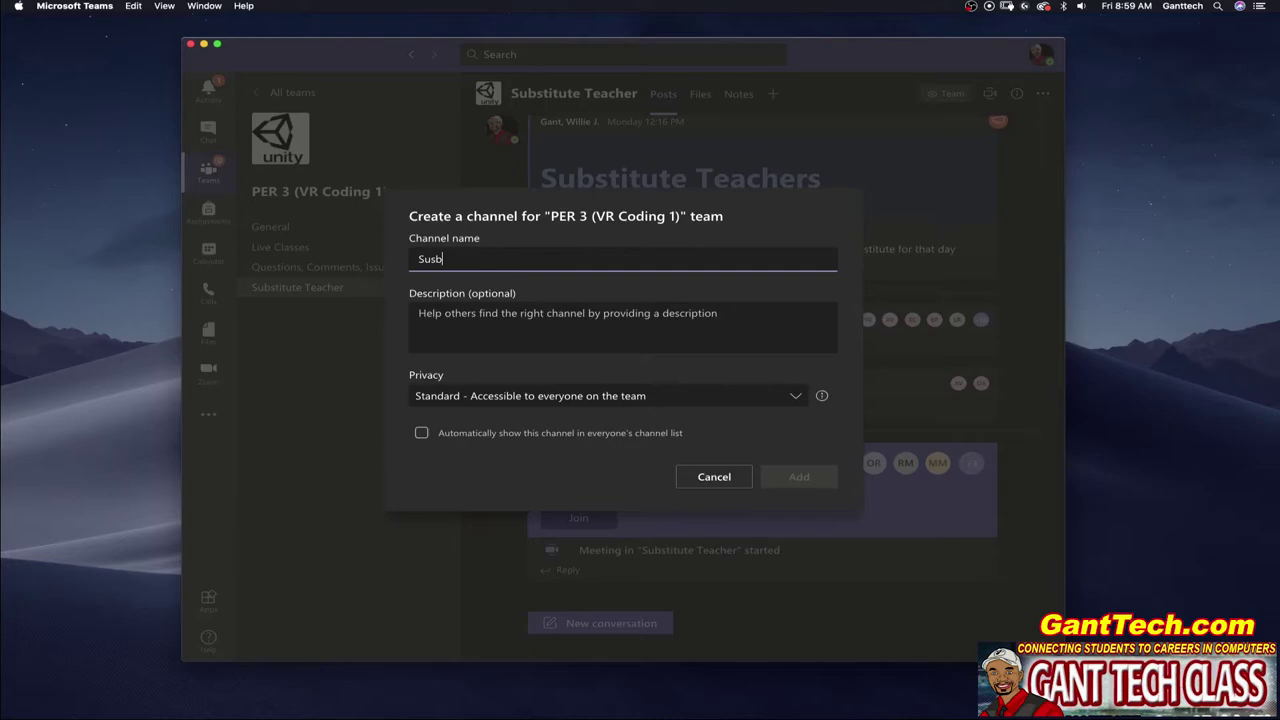
pyautogui.press('BackSpace')
pyautogui.press('BackSpace')
pyautogui.write('bstitute TEa')
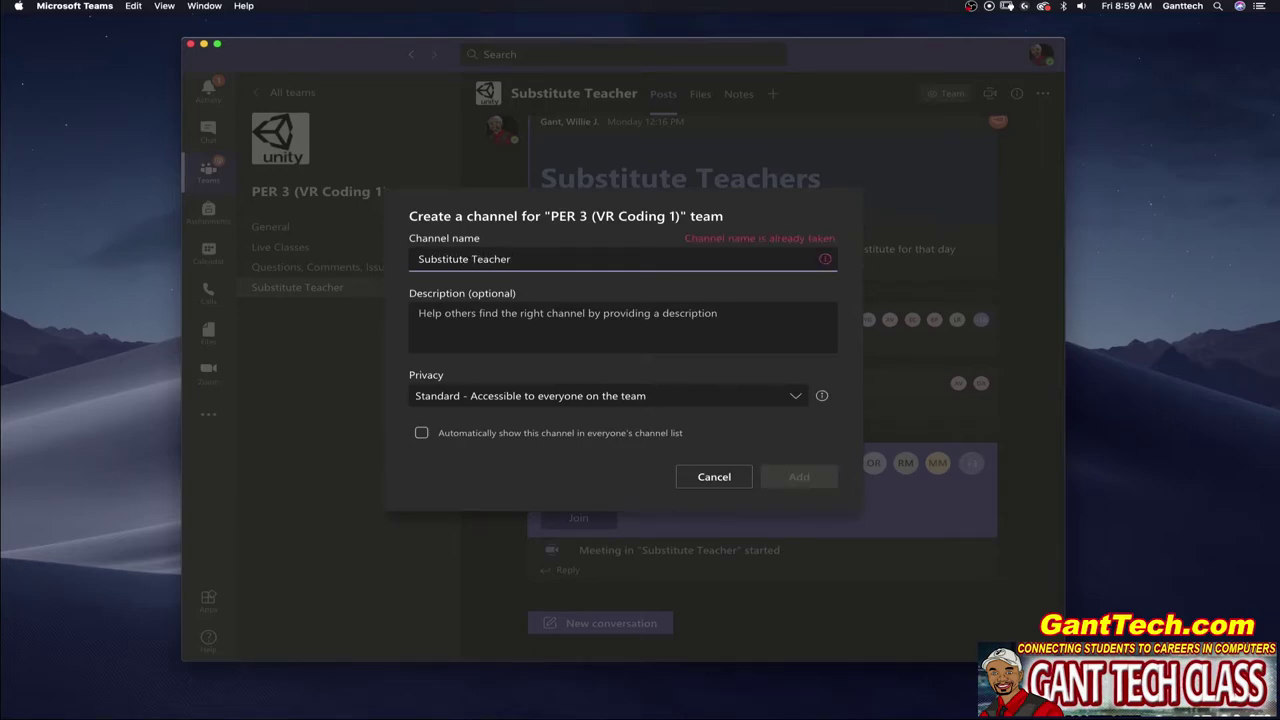
pyautogui.write('Test')
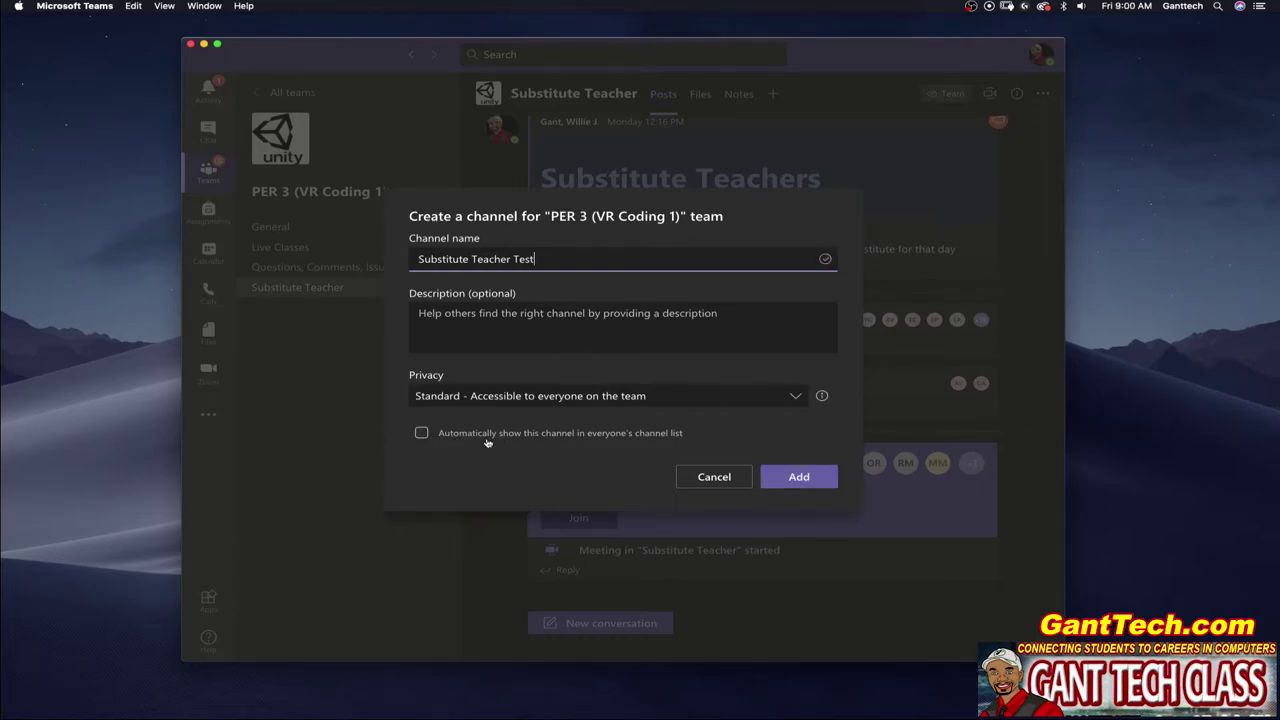
pyautogui.click(421, 433)
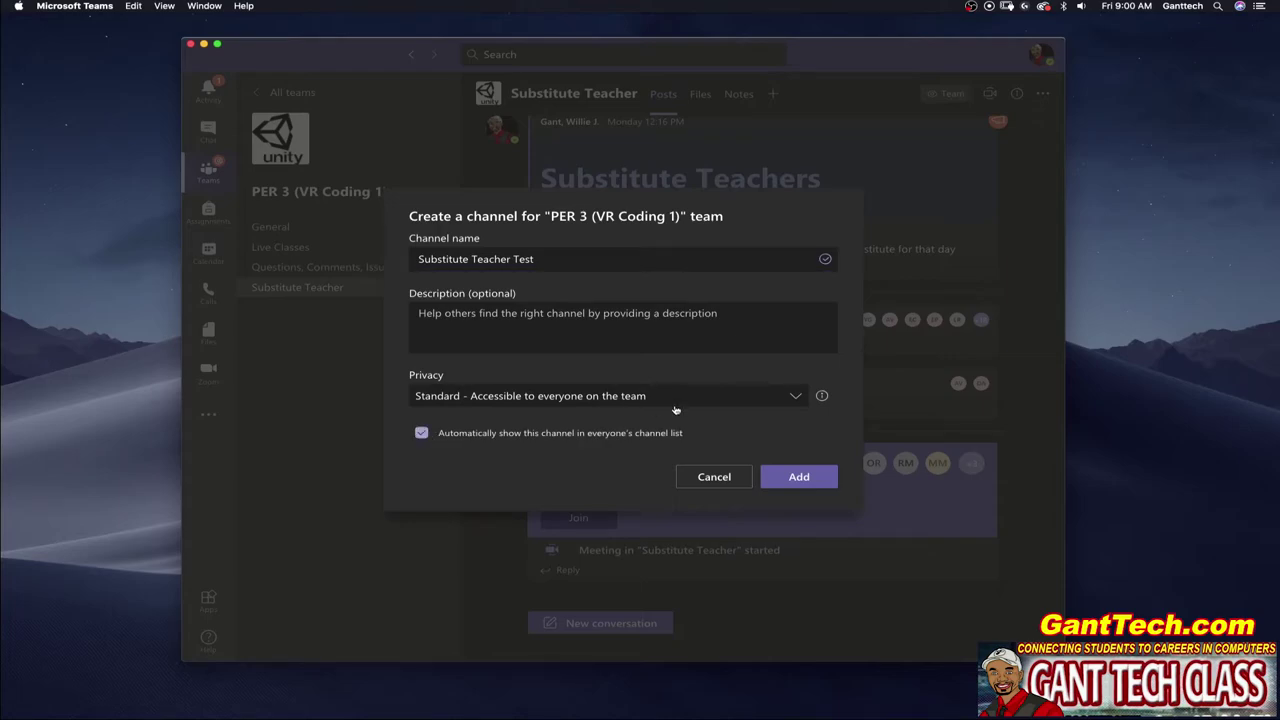
pyautogui.click(800, 481)
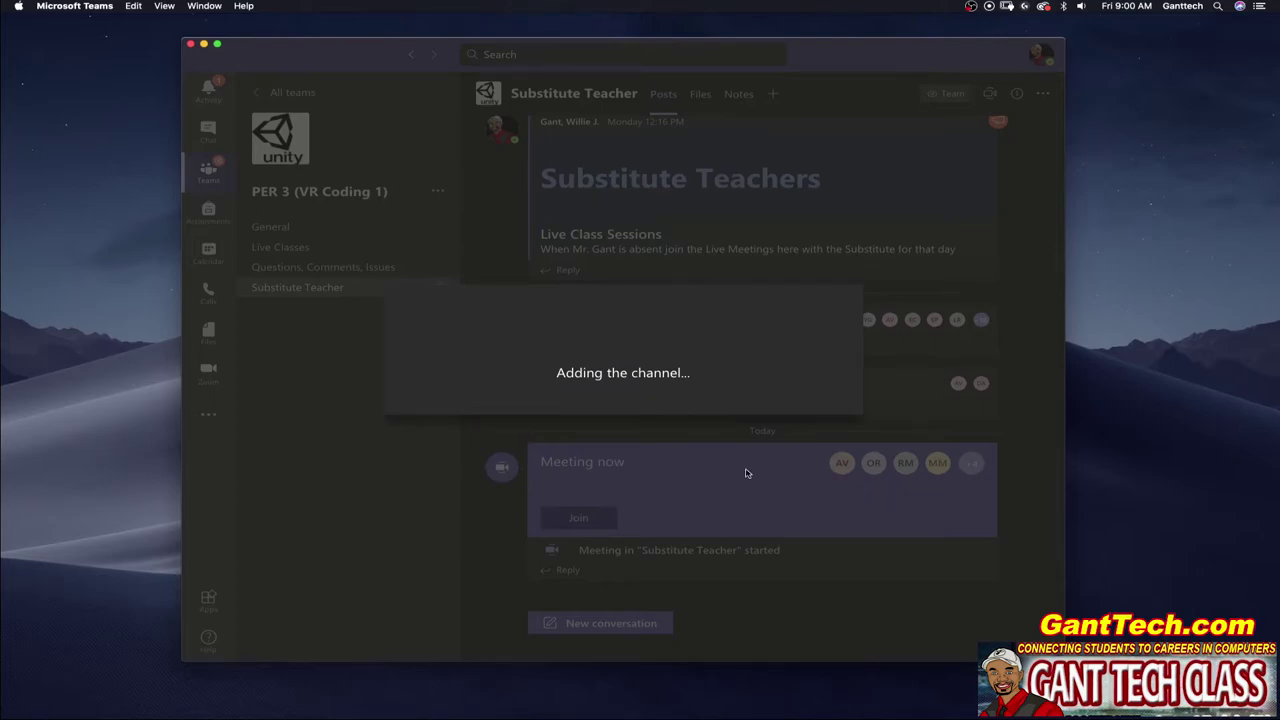
# Start a new announcement in the Substitute Teacher Test channel with the headline "Substitute Teacher".
pyautogui.click(602, 620)
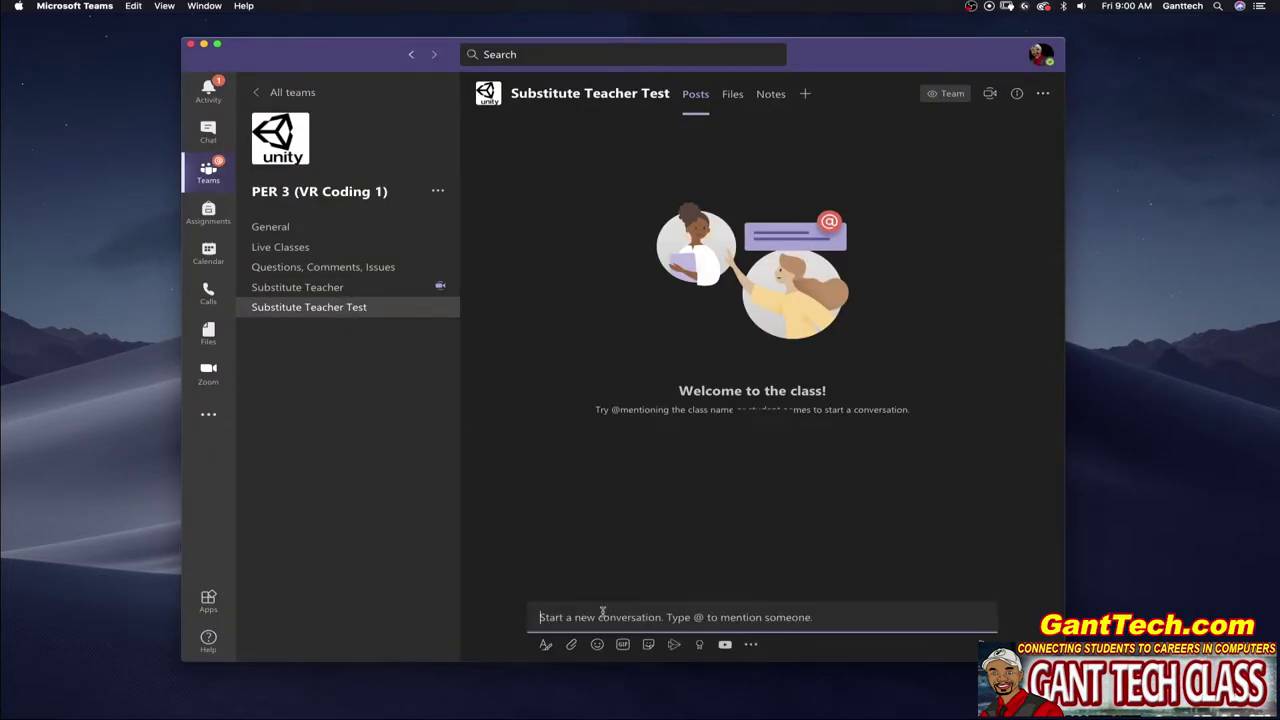
pyautogui.click(546, 644)
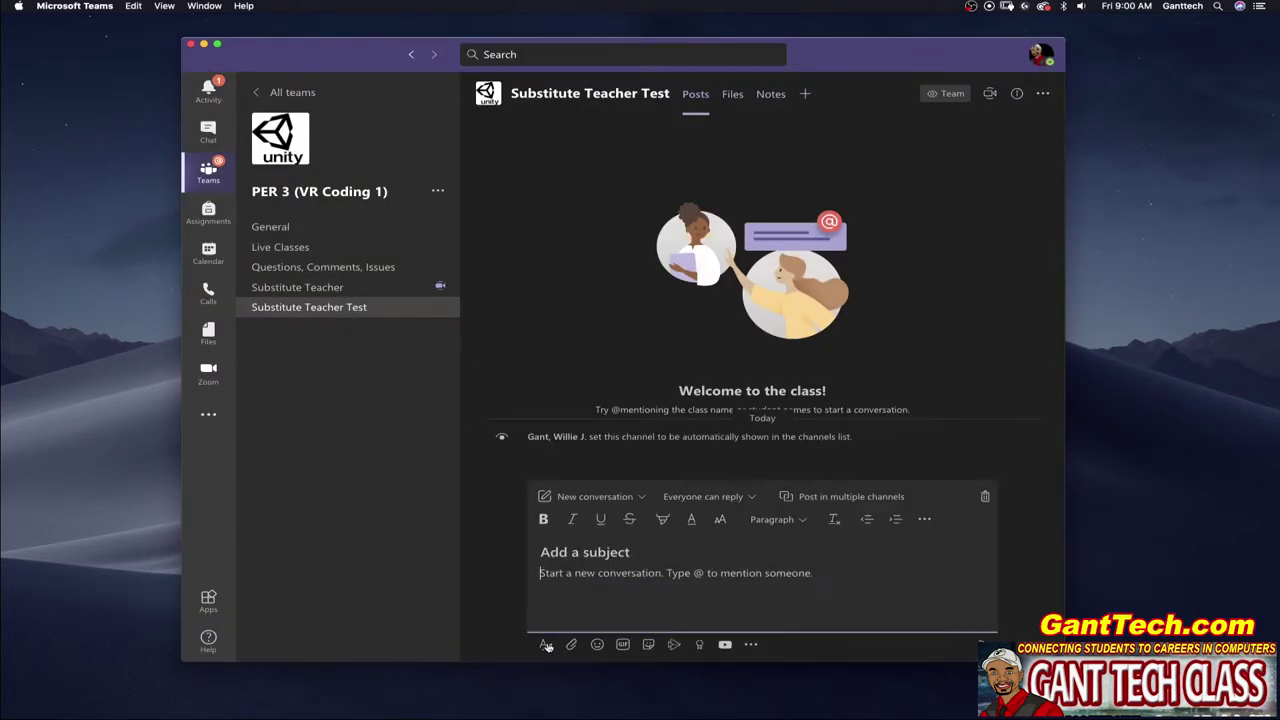
pyautogui.click(588, 497)
pyautogui.click(600, 551)
pyautogui.write('Subst')
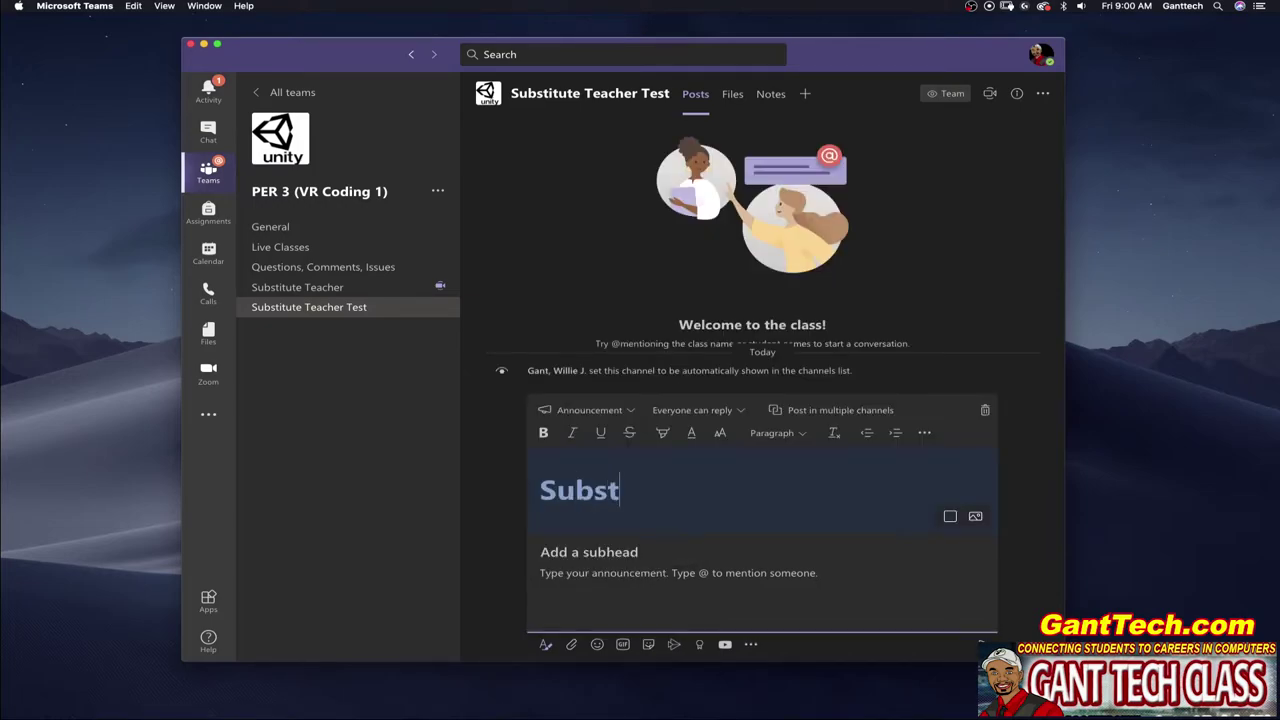
pyautogui.write('itute Teacher')
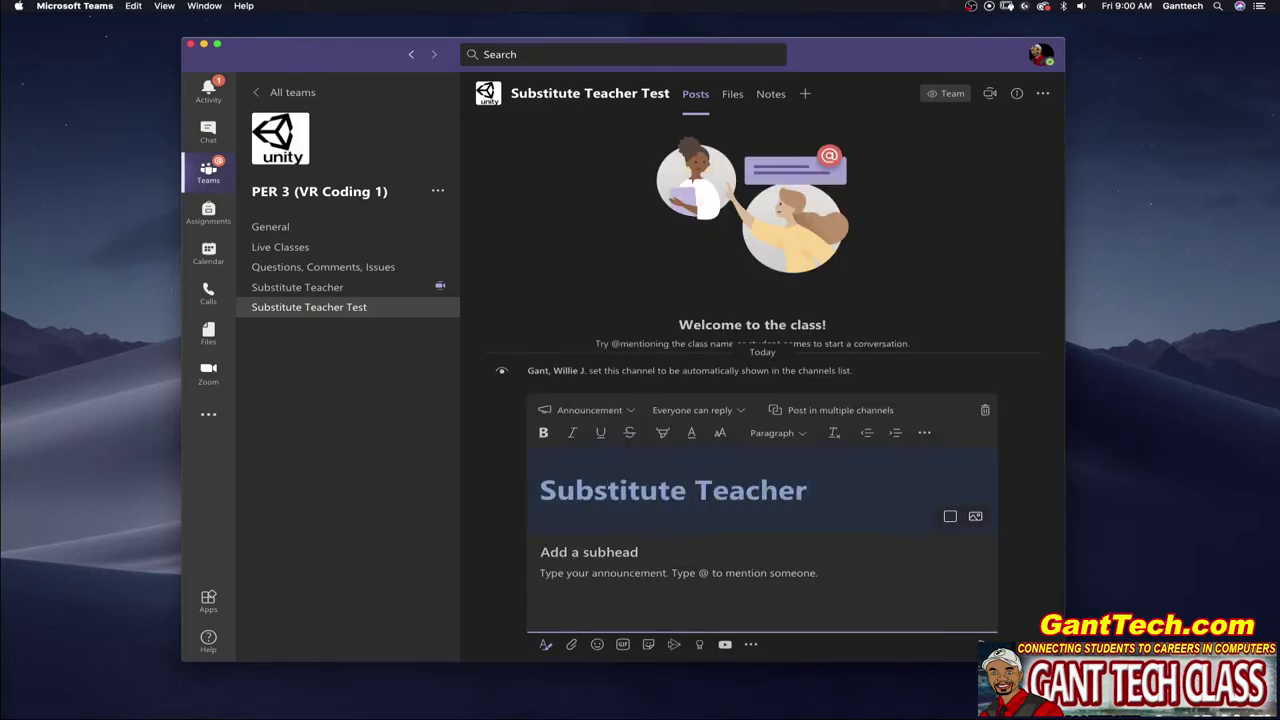
# Add the subhead "Substitute Teacher Class Days" and a message to join the meeting below when there is a substitute teacher, and post the announcement.
pyautogui.press('Tab')
pyautogui.write('Substitute Teacher ')
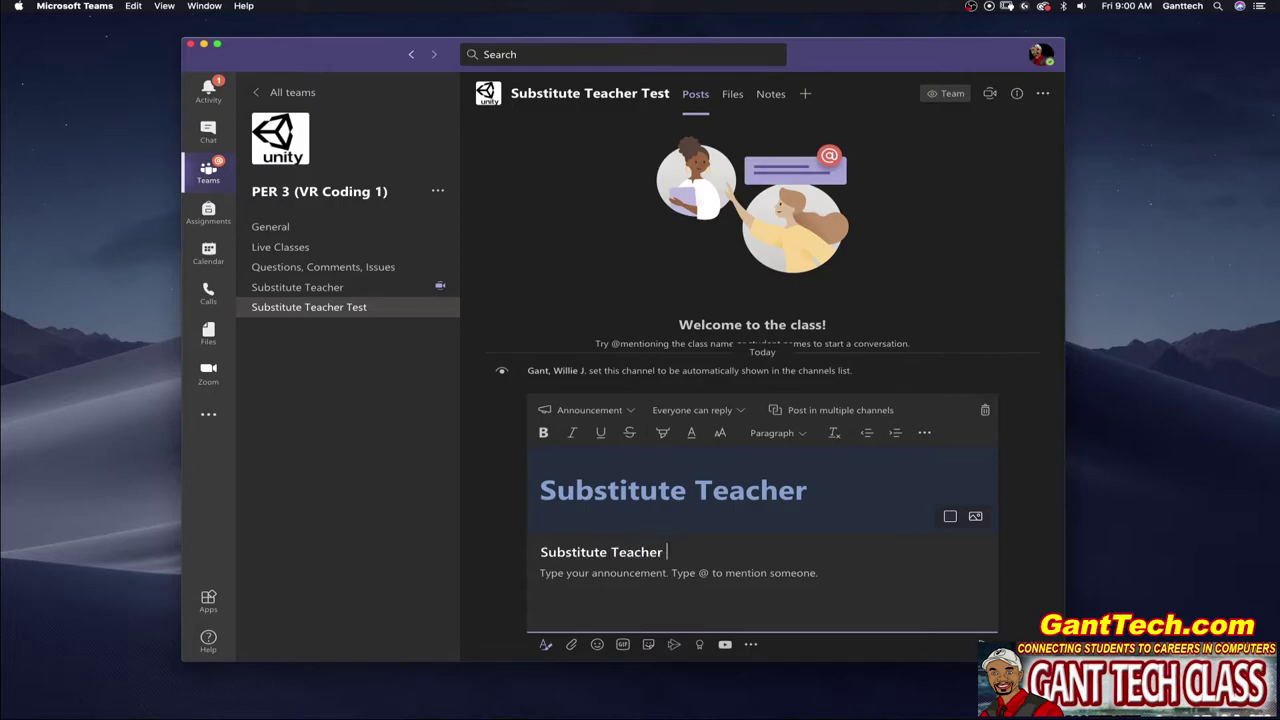
pyautogui.write('Class Days')
pyautogui.click(604, 578)
pyautogui.write('Join the ')
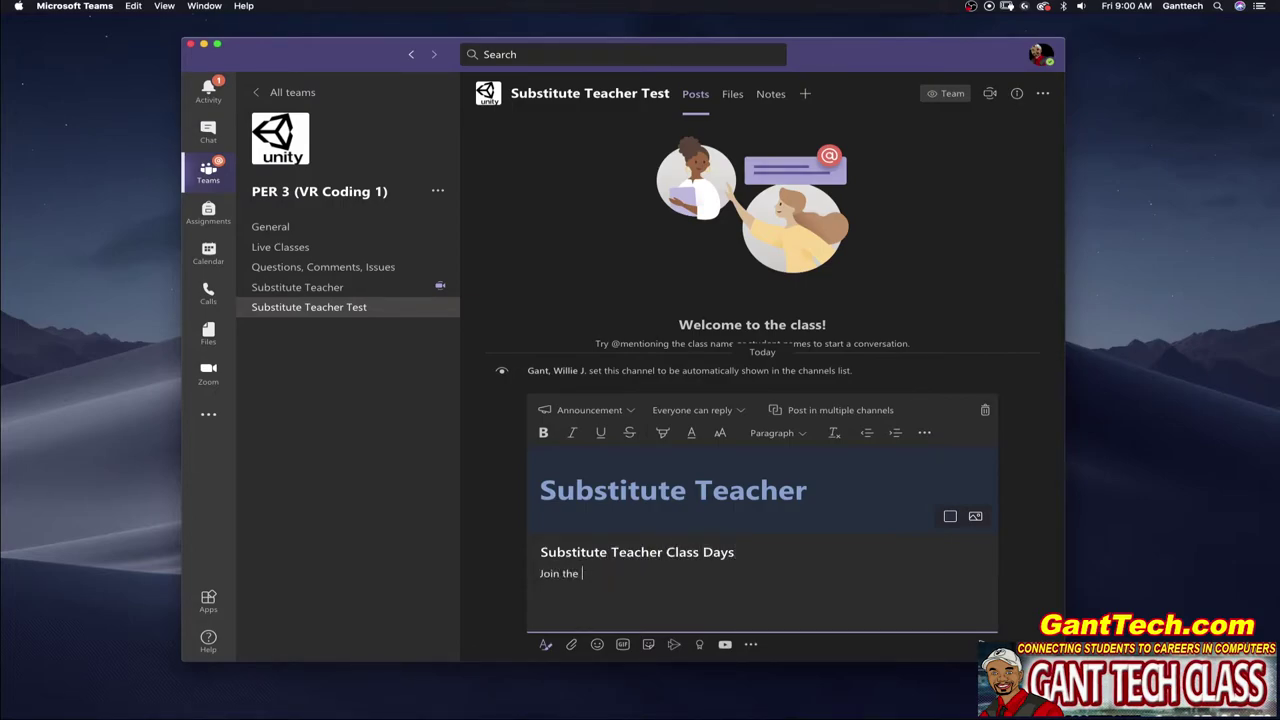
pyautogui.write('meeting below when you have a su')
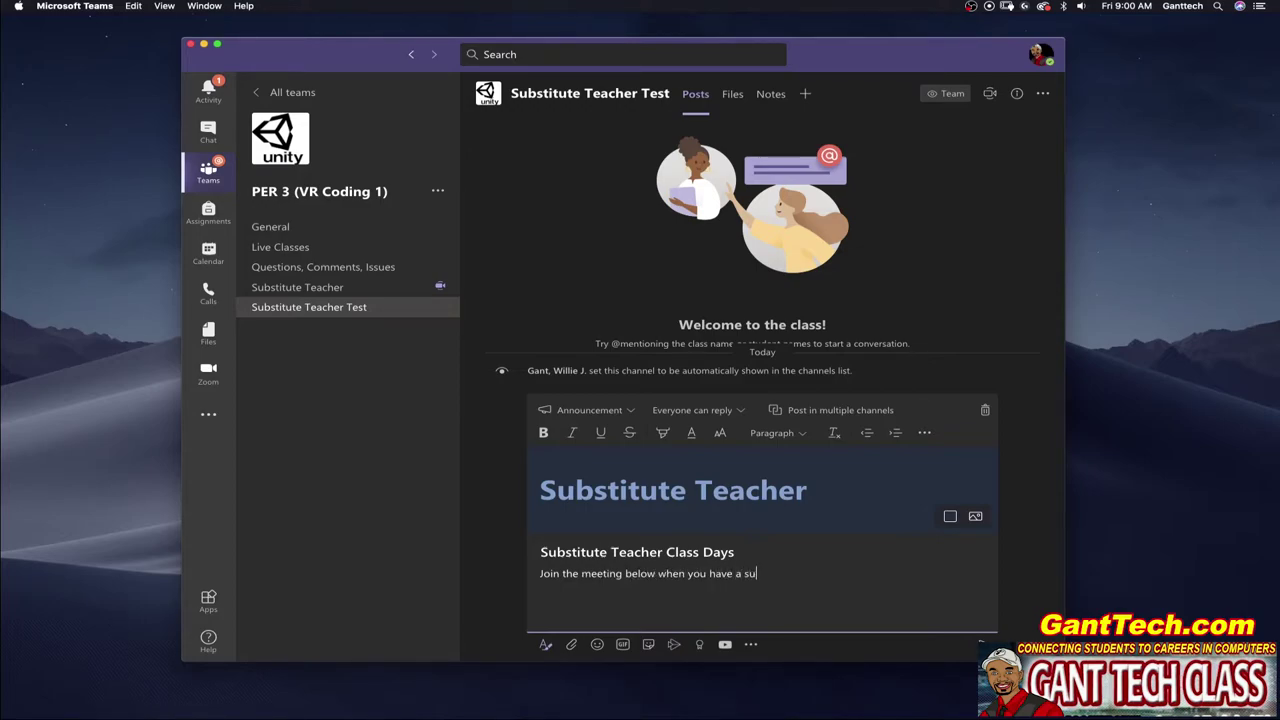
pyautogui.write('bstitute teacher for Mr. Gatn')
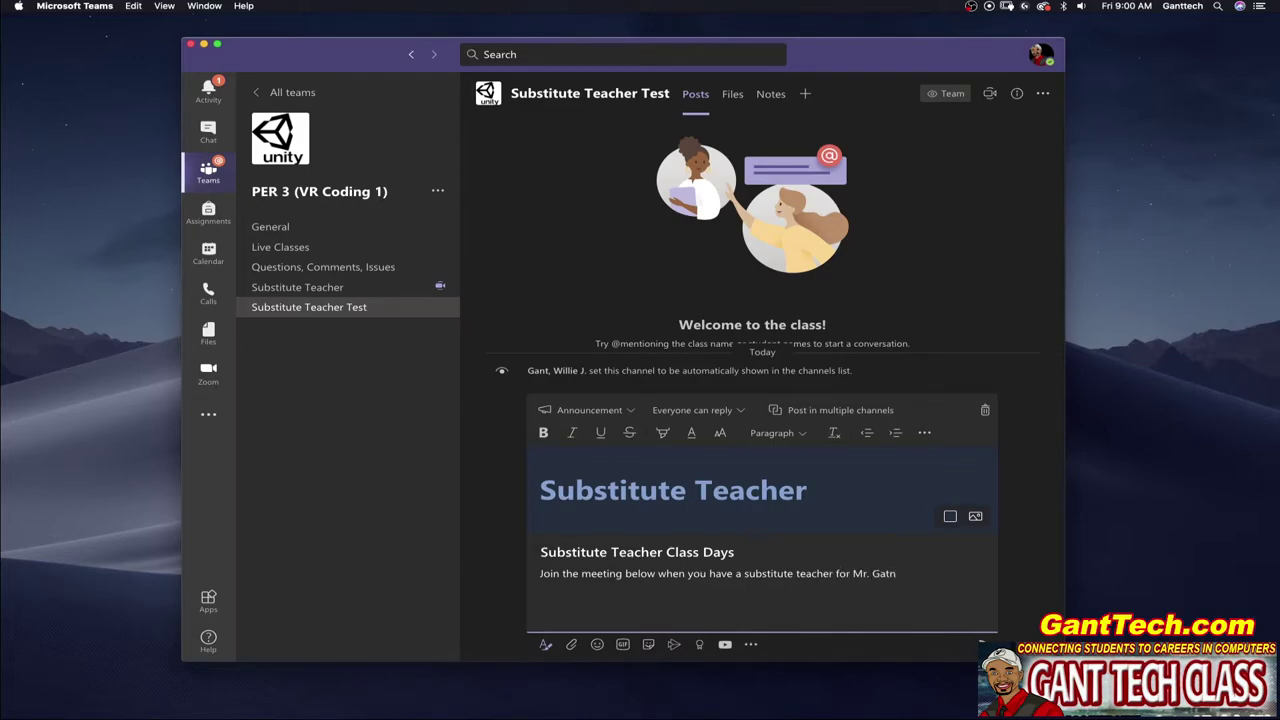
pyautogui.click(982, 643)
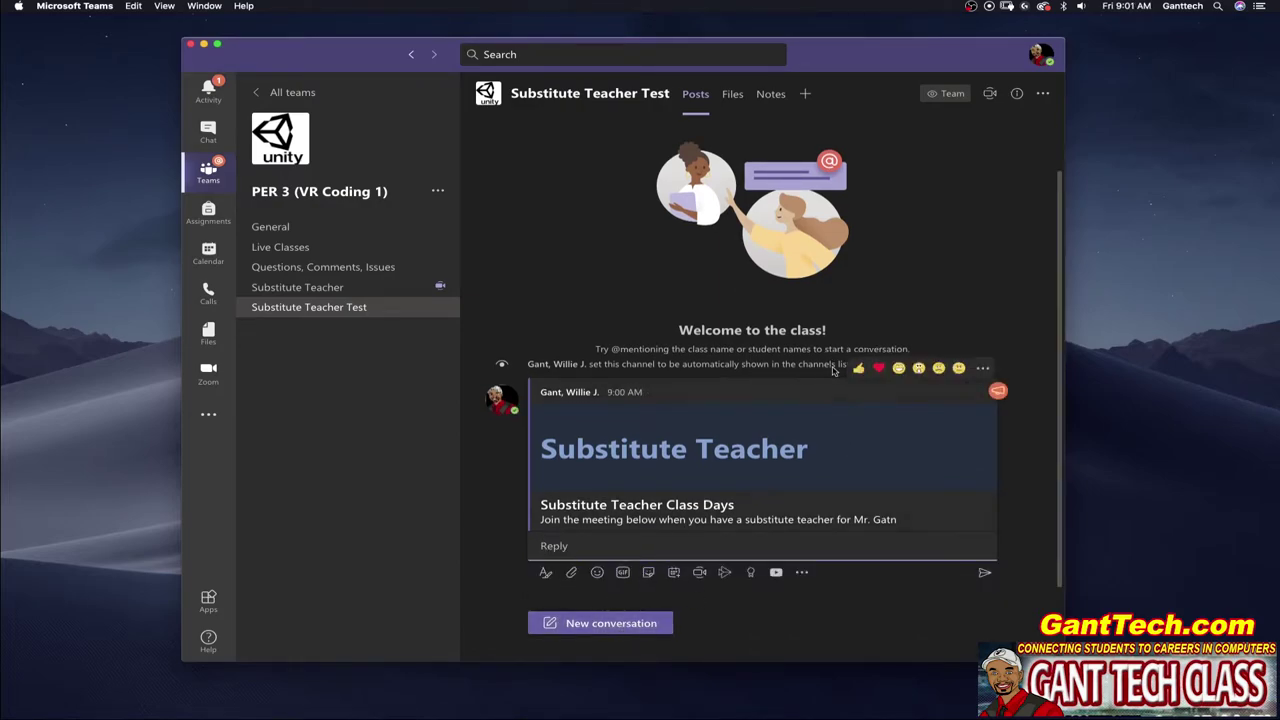
# Look at the options for starting or scheduling a meeting in the Substitute Teacher Test channel.
pyautogui.click(990, 93)
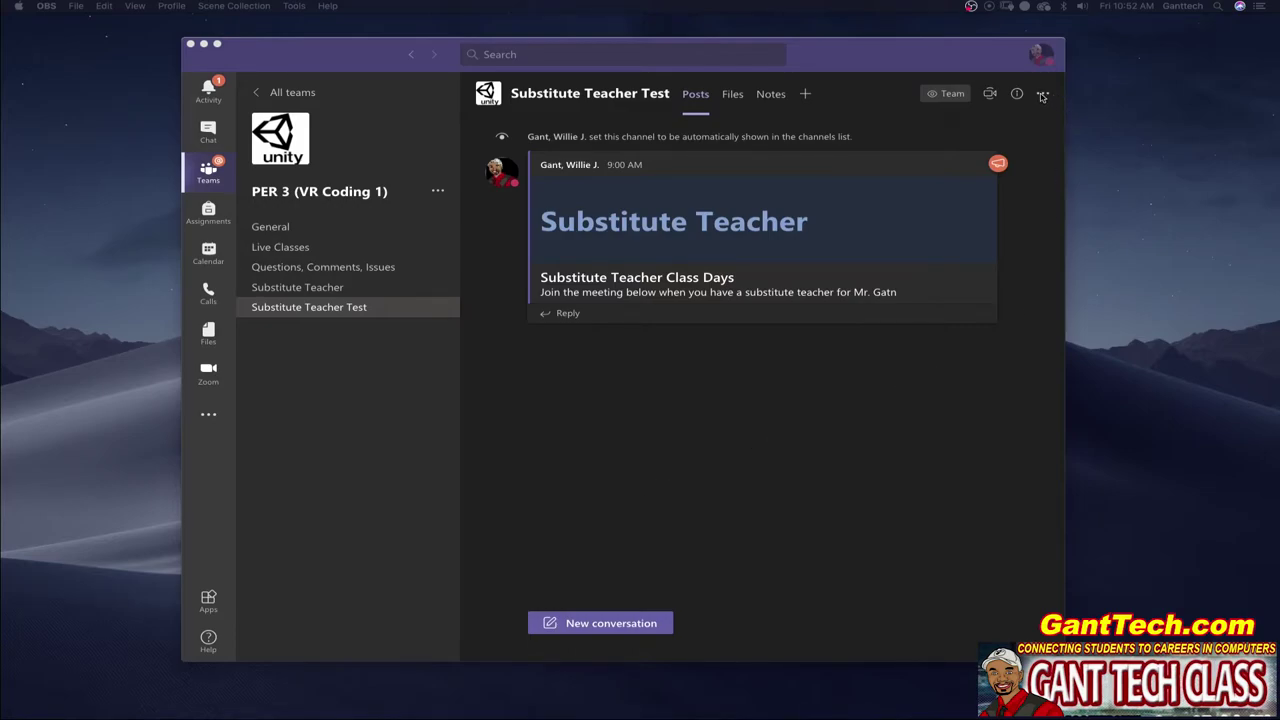
pyautogui.click(1042, 95)
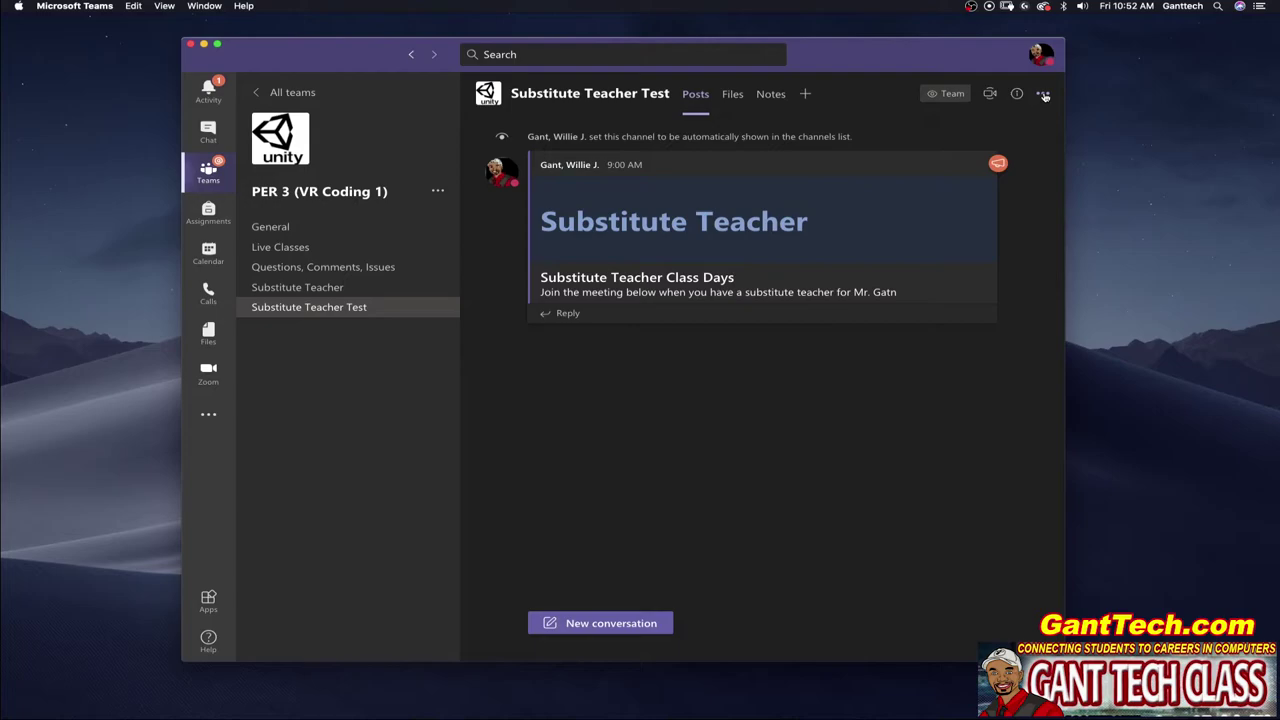
pyautogui.click(988, 94)
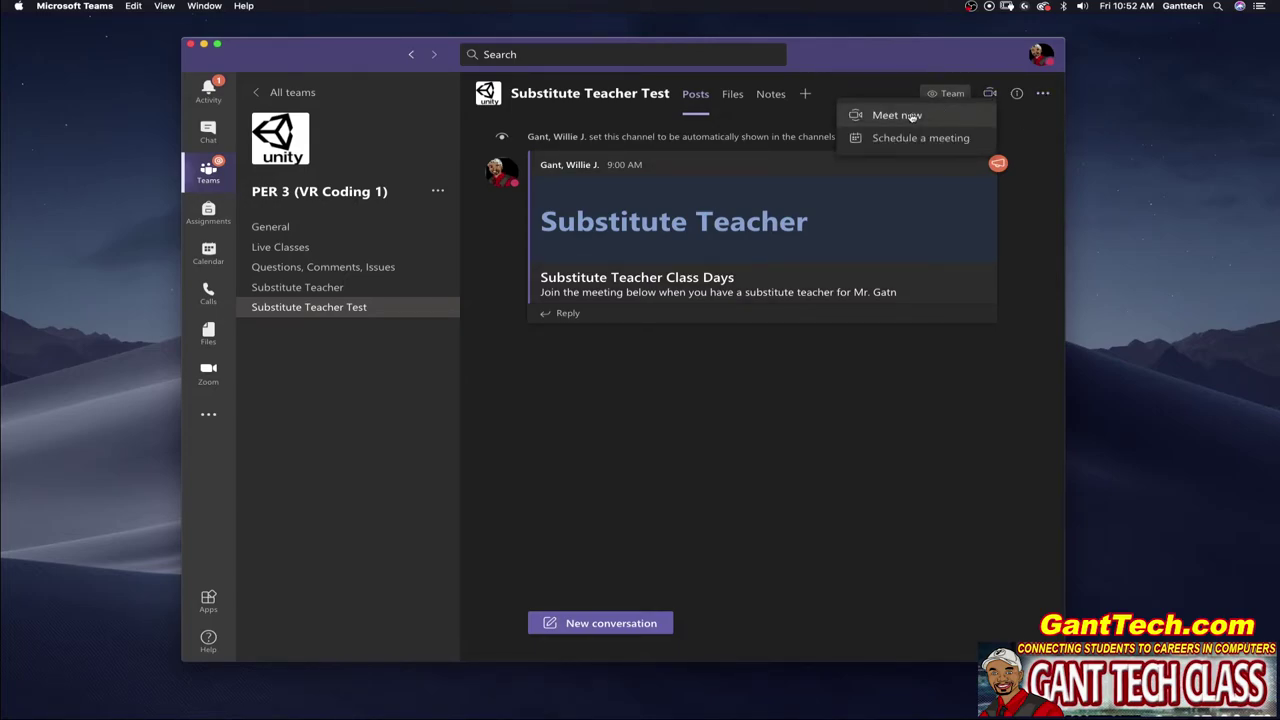
pyautogui.click(741, 444)
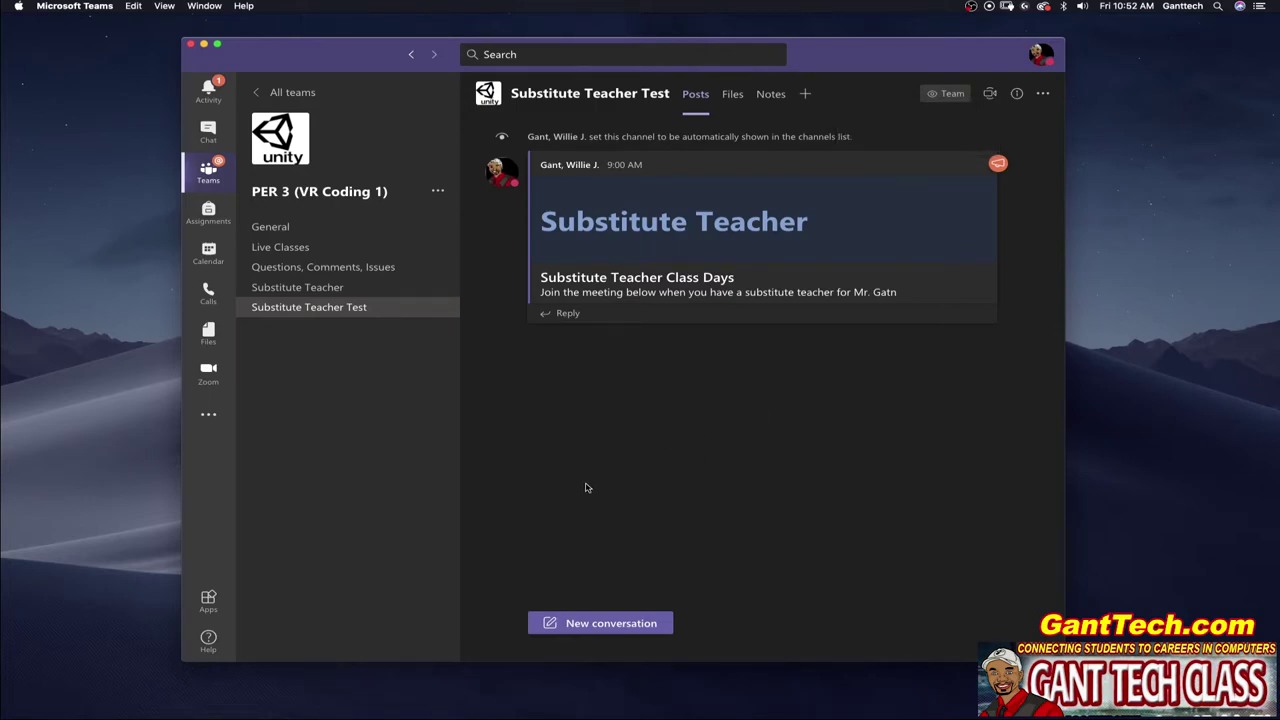
# Turn on channel moderation in the Substitute Teacher Test channel's settings and examine who can start a new post.
pyautogui.click(1045, 94)
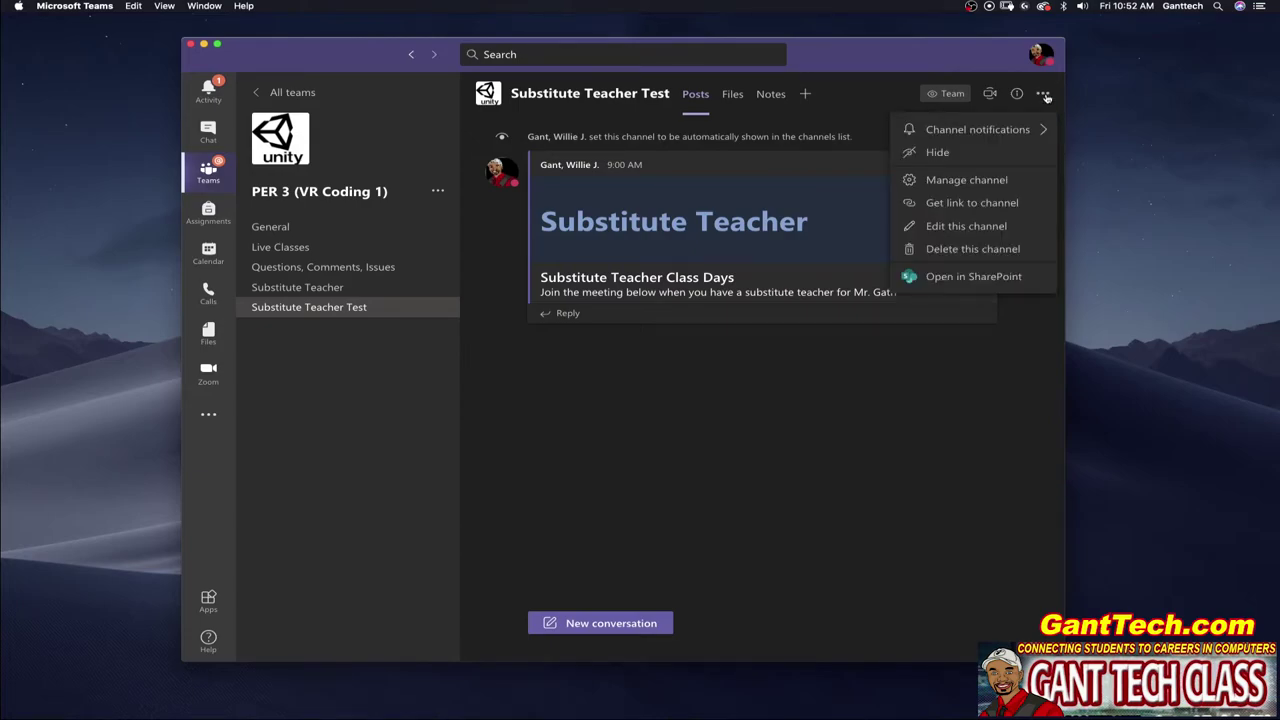
pyautogui.click(950, 181)
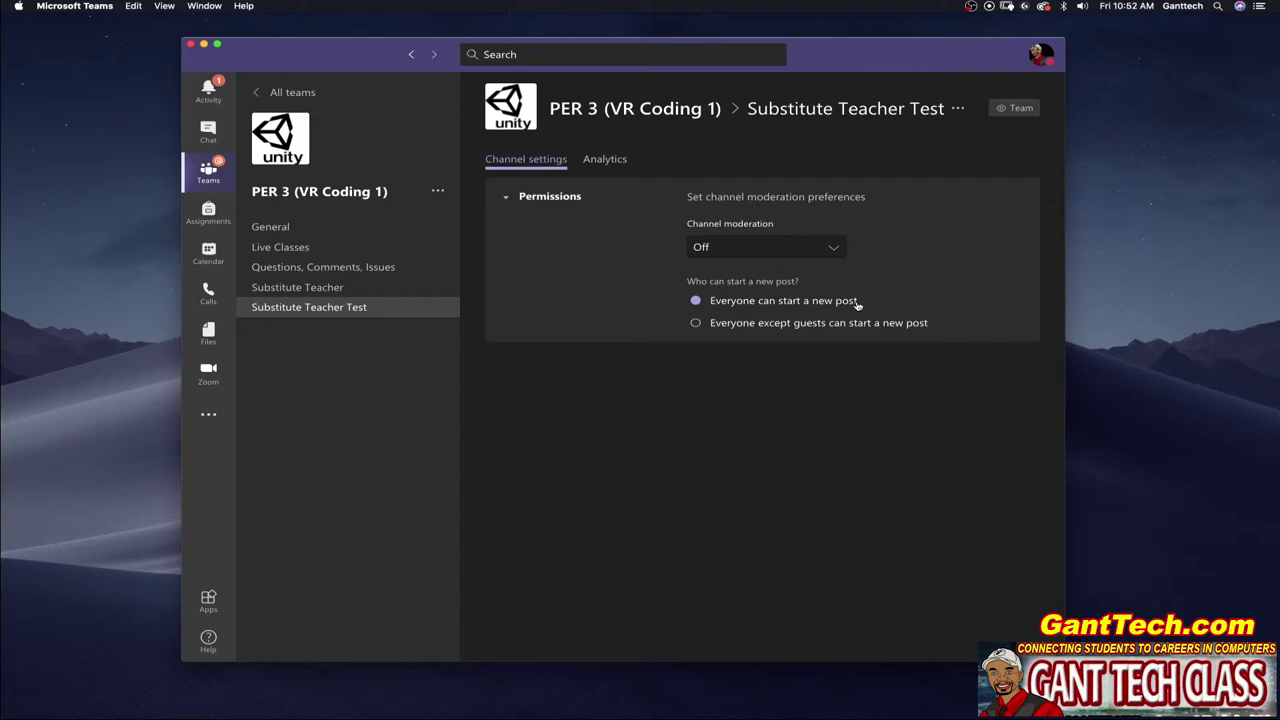
pyautogui.click(838, 252)
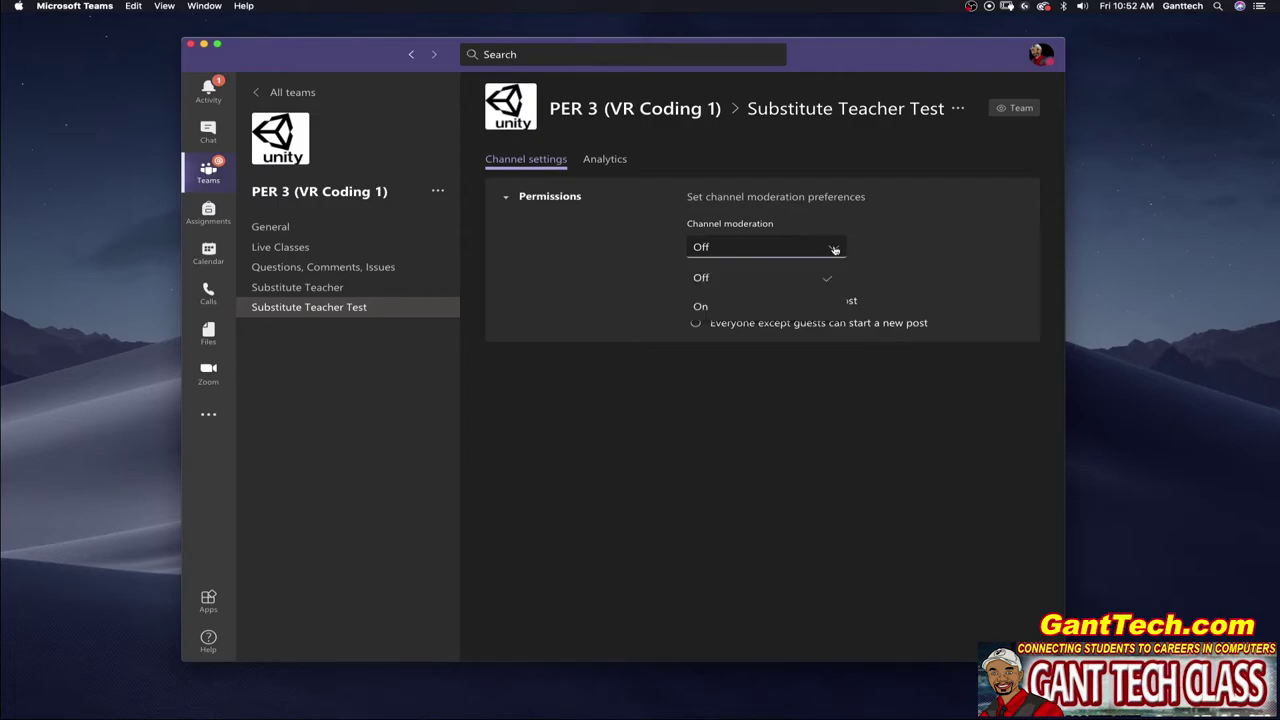
pyautogui.click(785, 305)
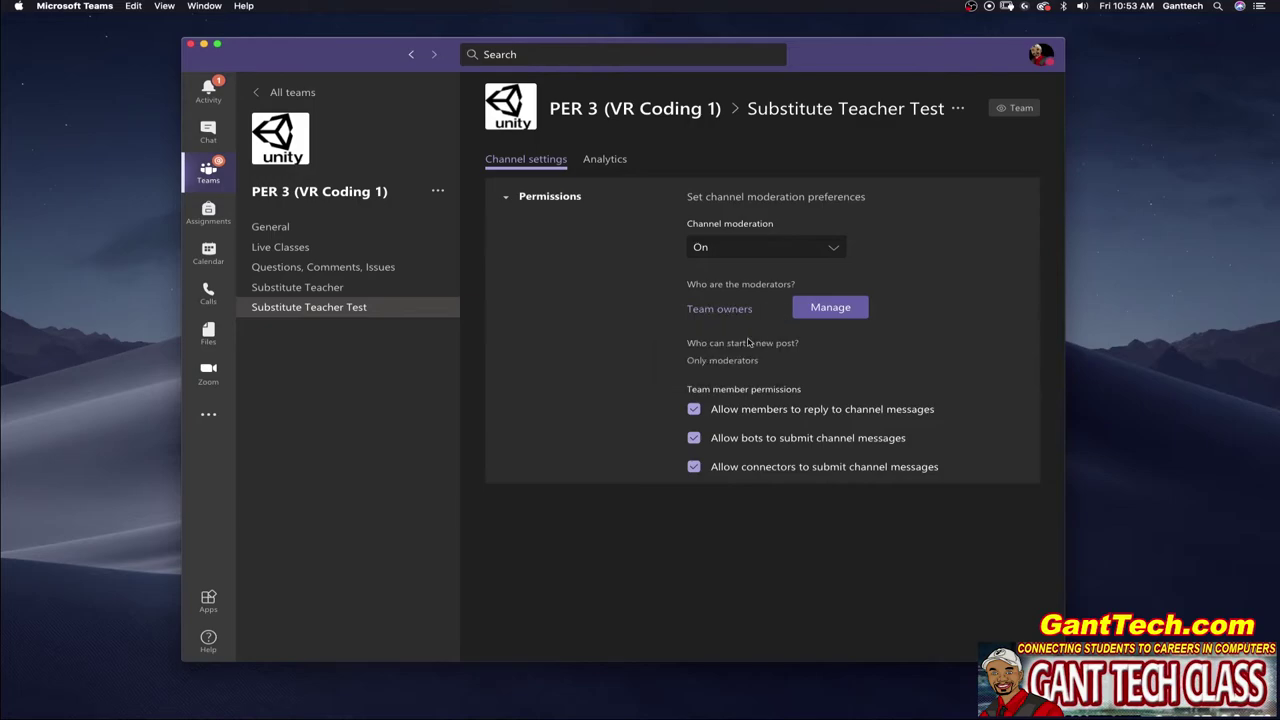
pyautogui.moveTo(766, 364); pyautogui.dragTo(686, 361)
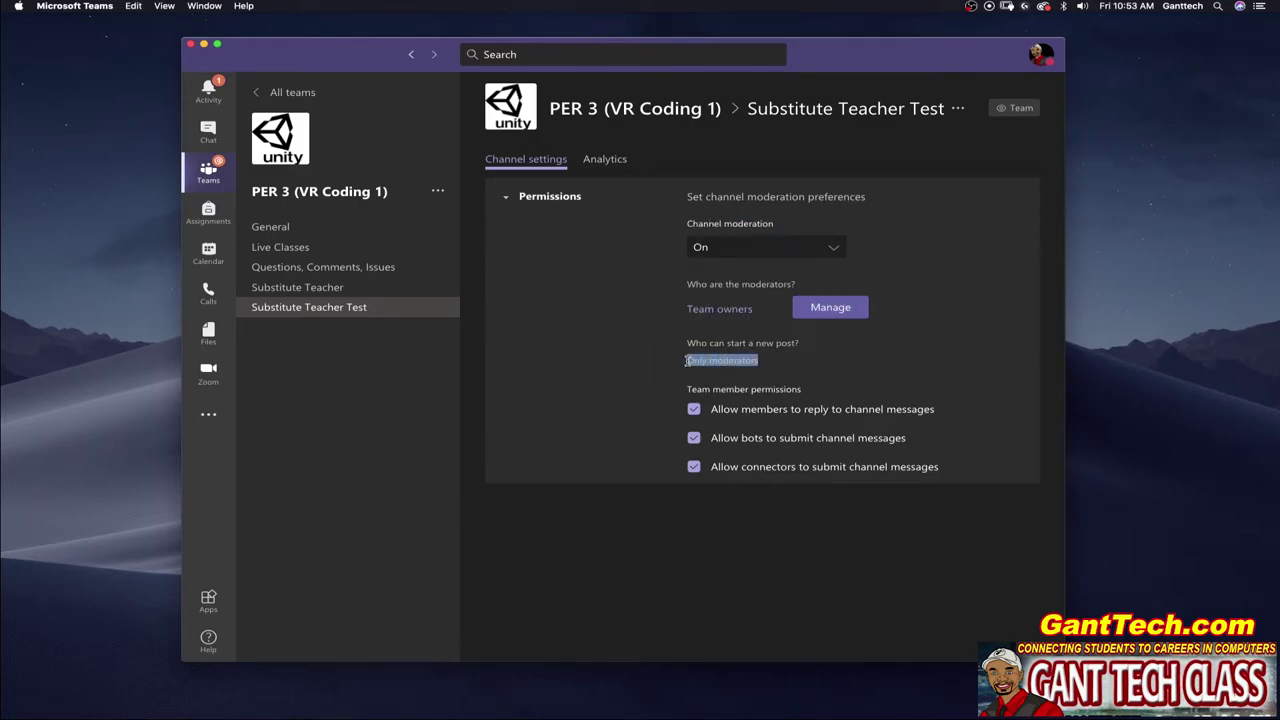
pyautogui.click(700, 361)
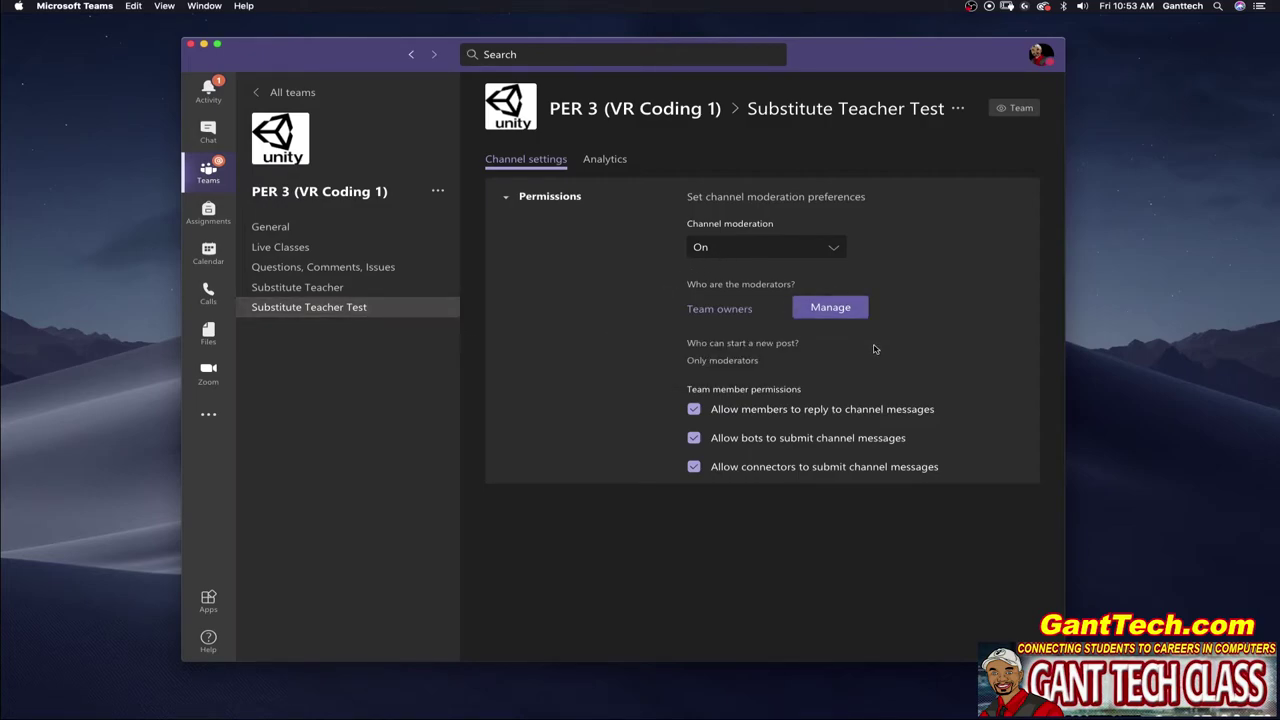
# Turn channel moderation back off and return to the Substitute Teacher Test channel's posts.
pyautogui.click(832, 248)
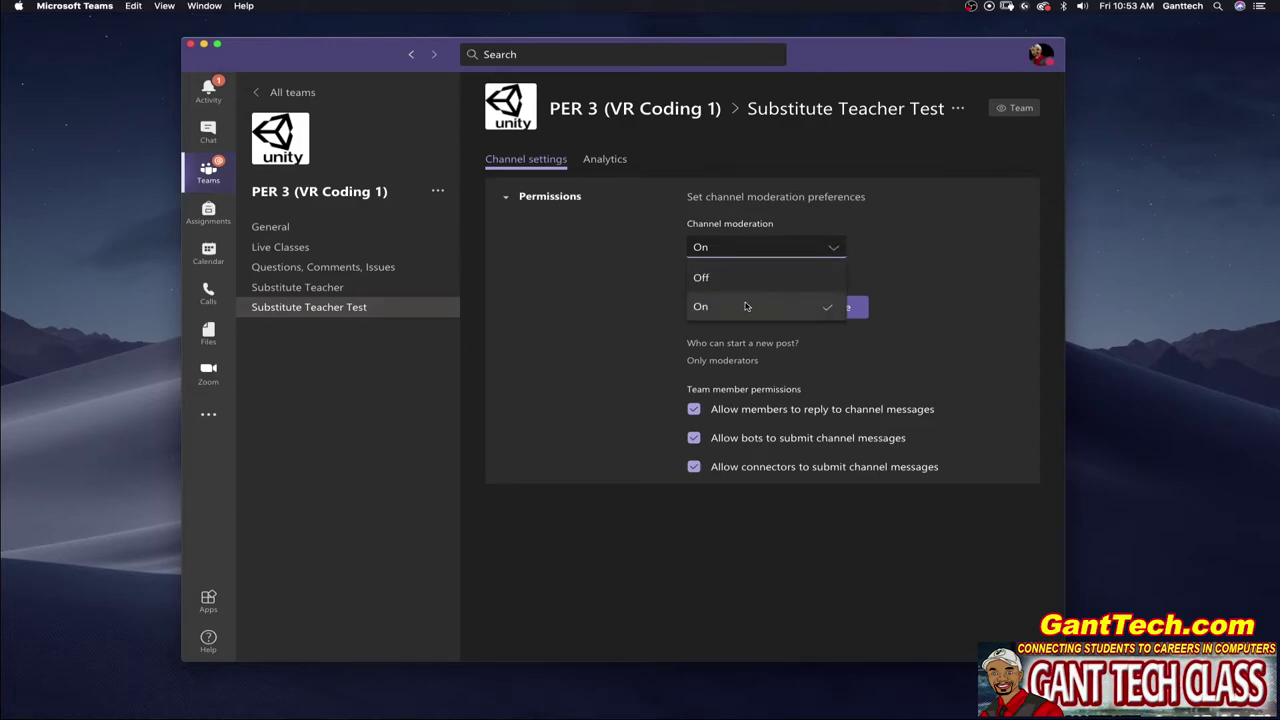
pyautogui.click(717, 284)
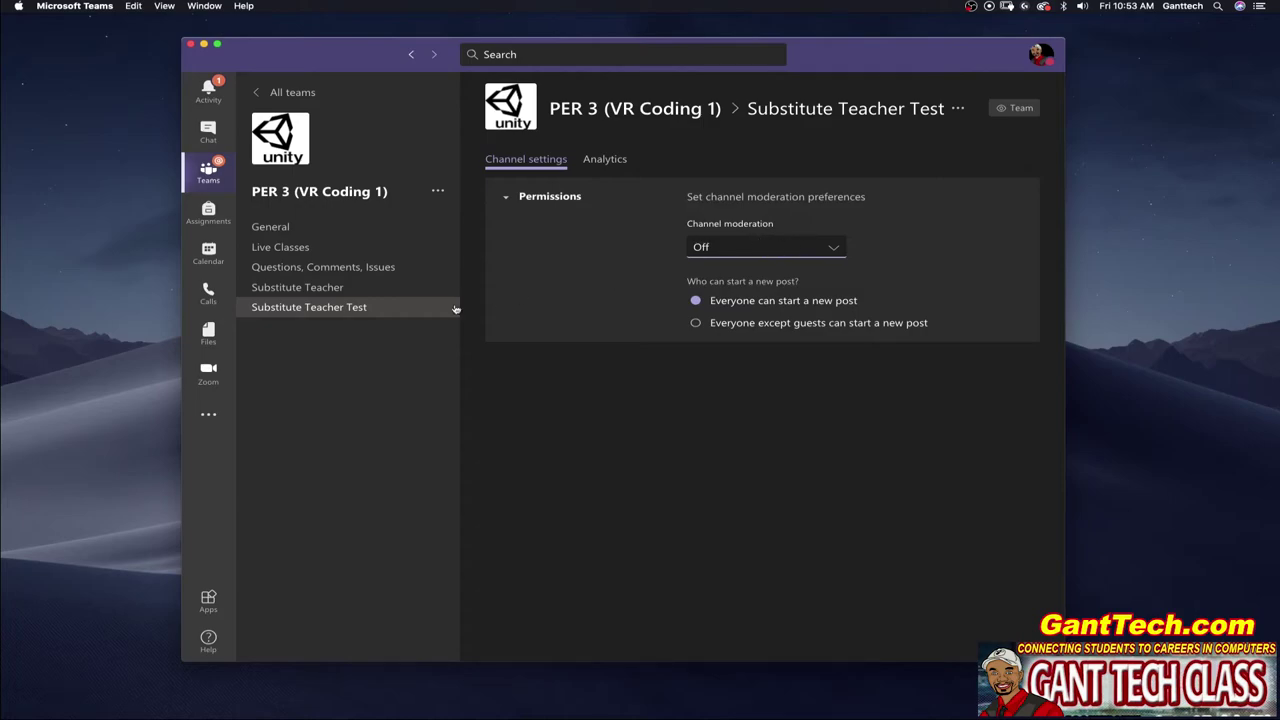
pyautogui.click(362, 311)
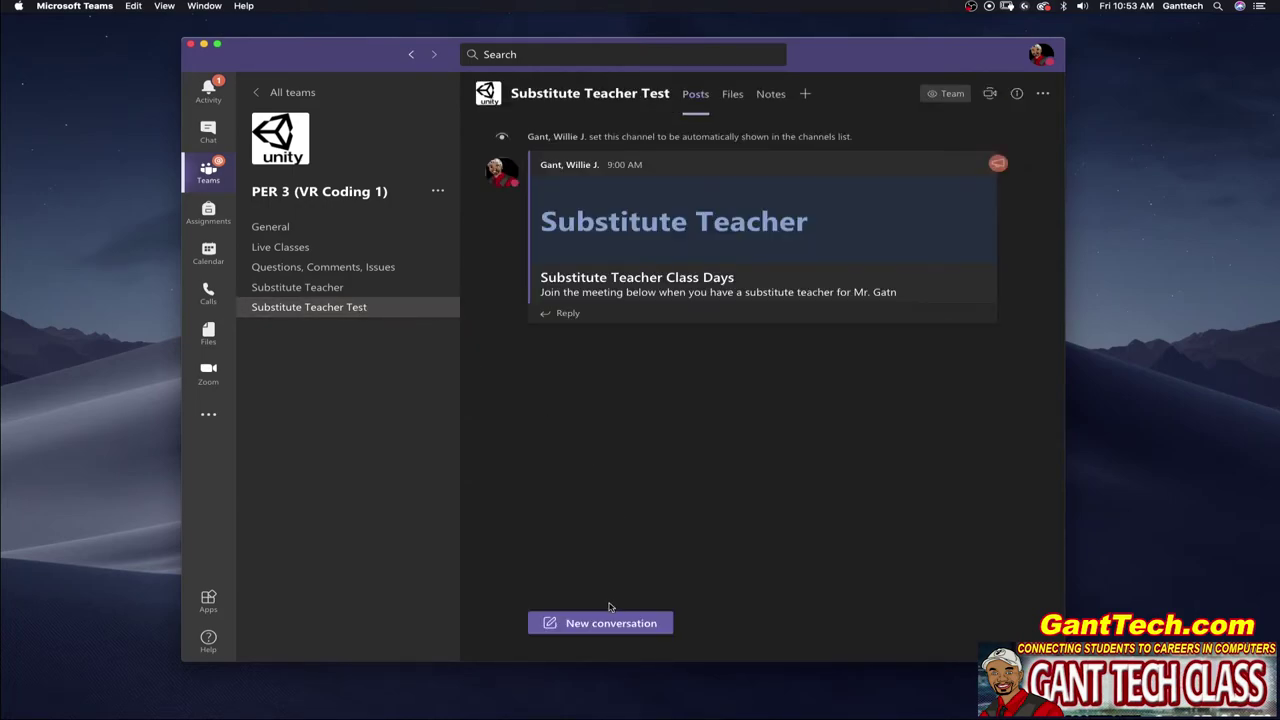
# Look at the Meet now option for the Substitute Teacher Test channel.
pyautogui.click(990, 93)
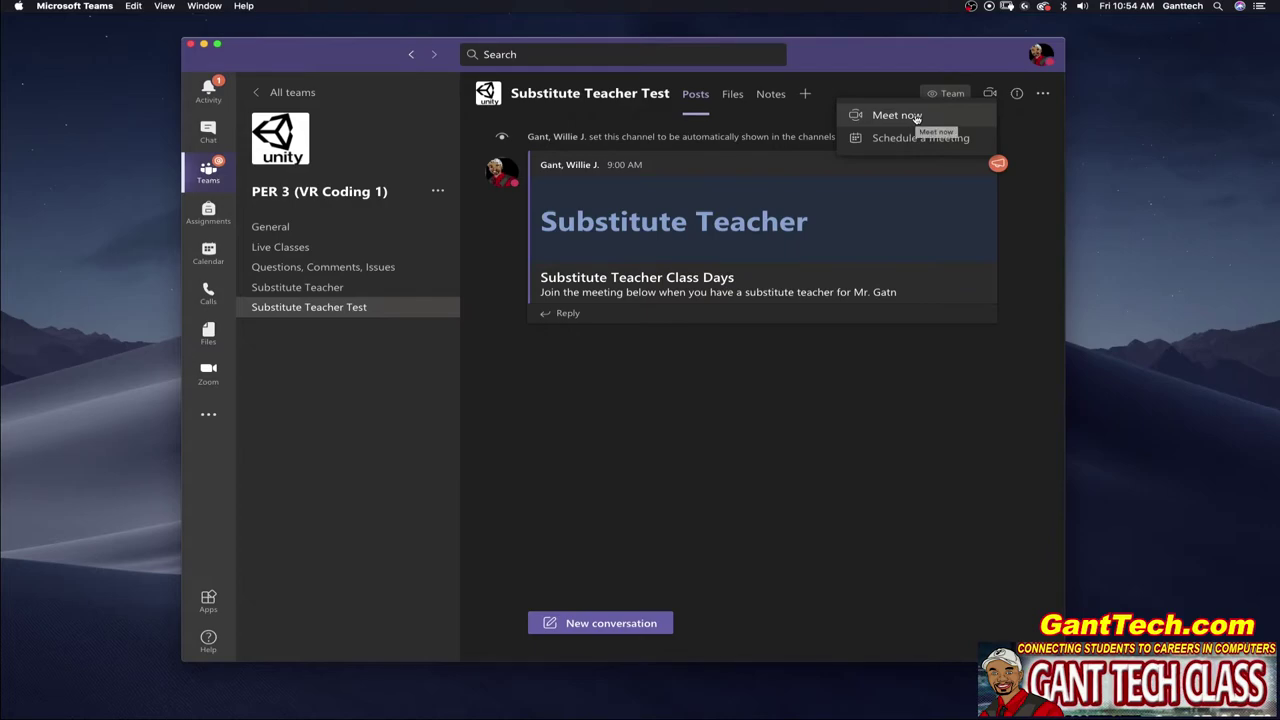
pyautogui.click(916, 118)
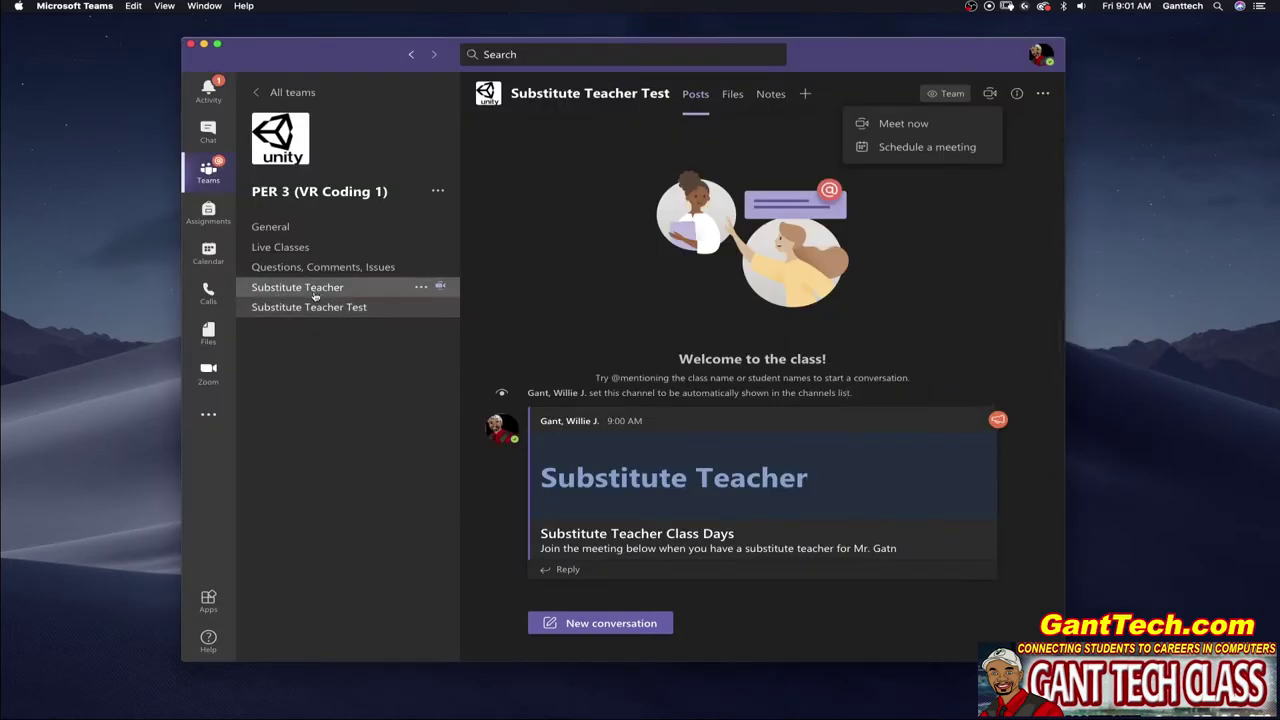
# Join the ongoing meeting in the Substitute Teacher channel of PER 3 (VR Coding 1), then leave it.
pyautogui.click(317, 290)
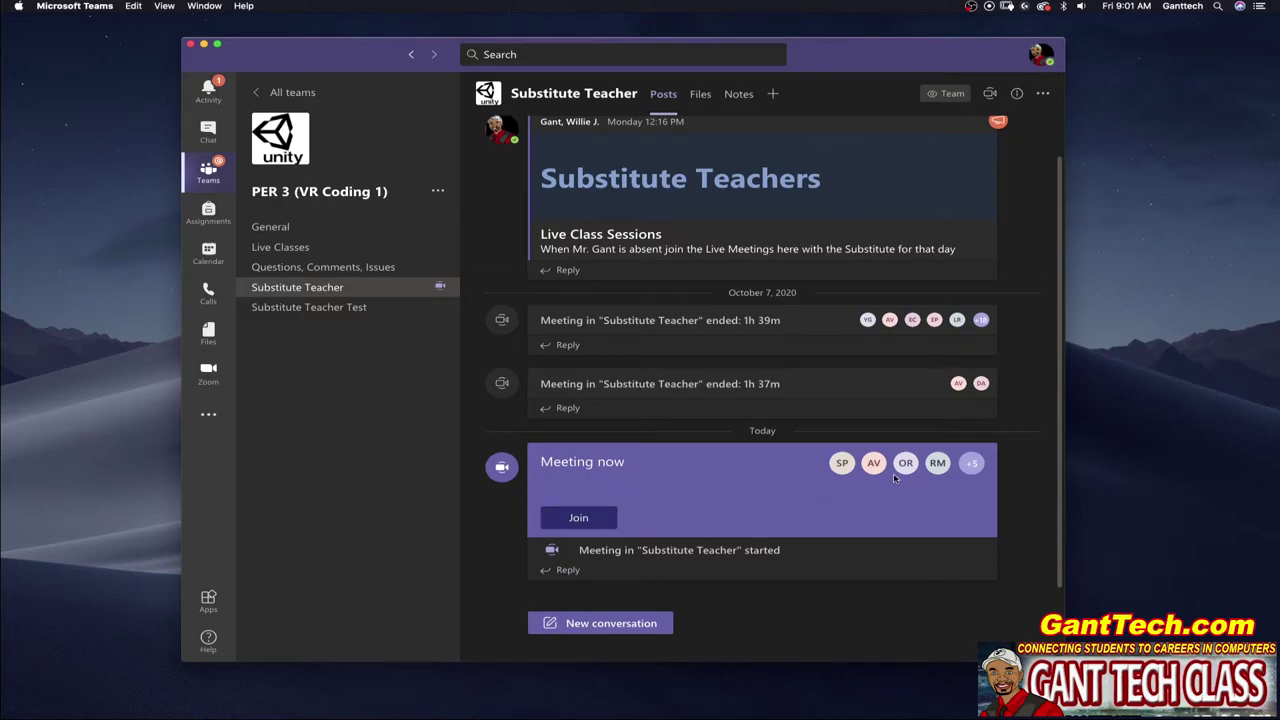
pyautogui.click(578, 518)
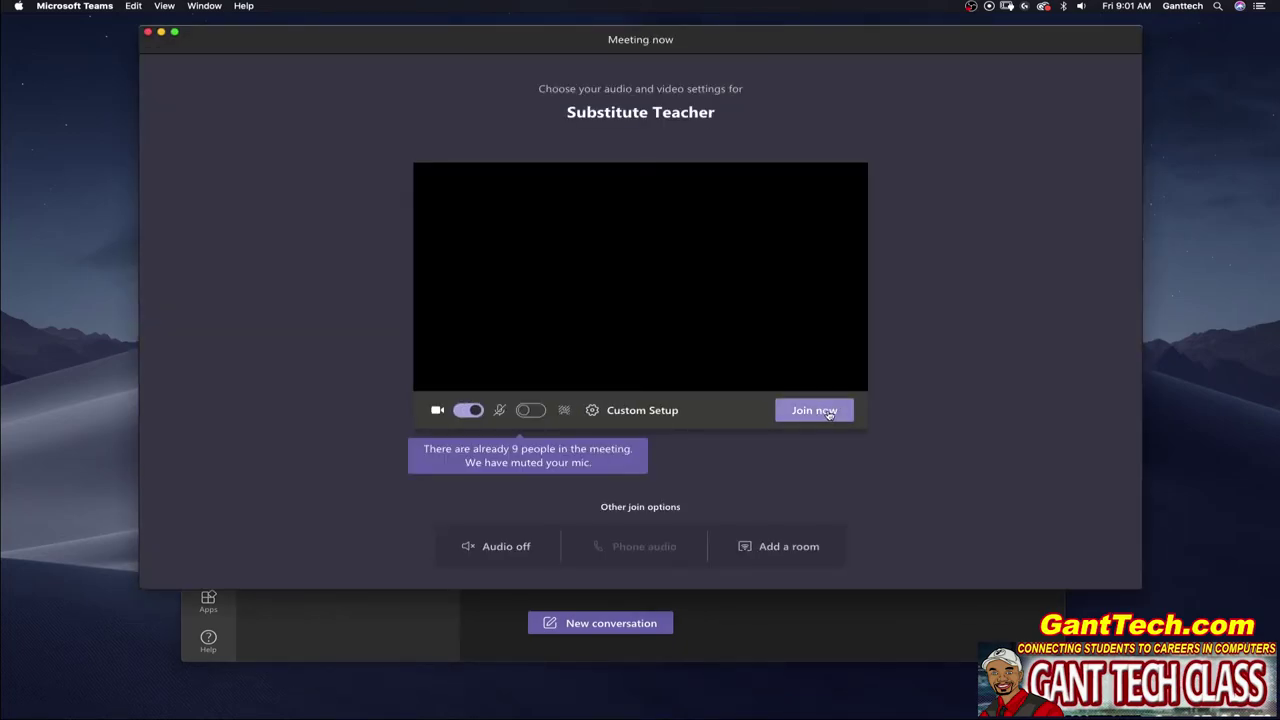
pyautogui.click(828, 412)
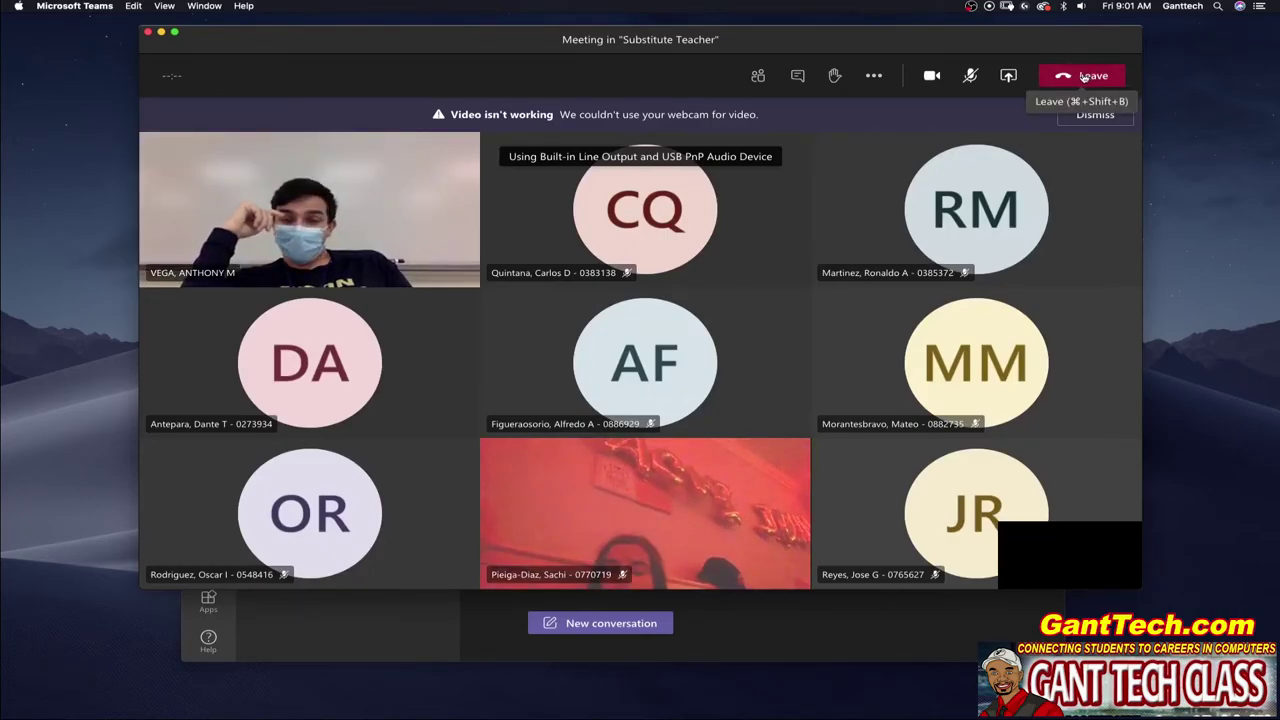
pyautogui.click(1090, 76)
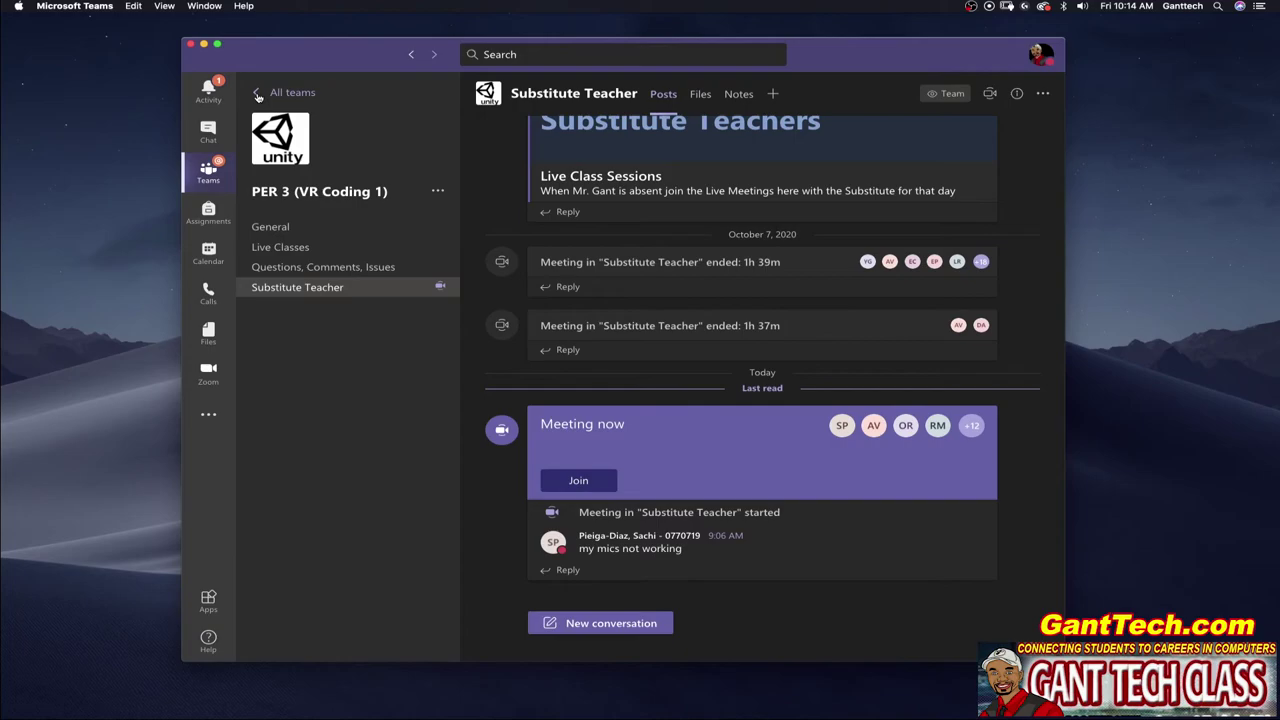
# Switch to the PER 6 (VR Coding 1) team and open its Substitute Teacher channel.
pyautogui.click(258, 93)
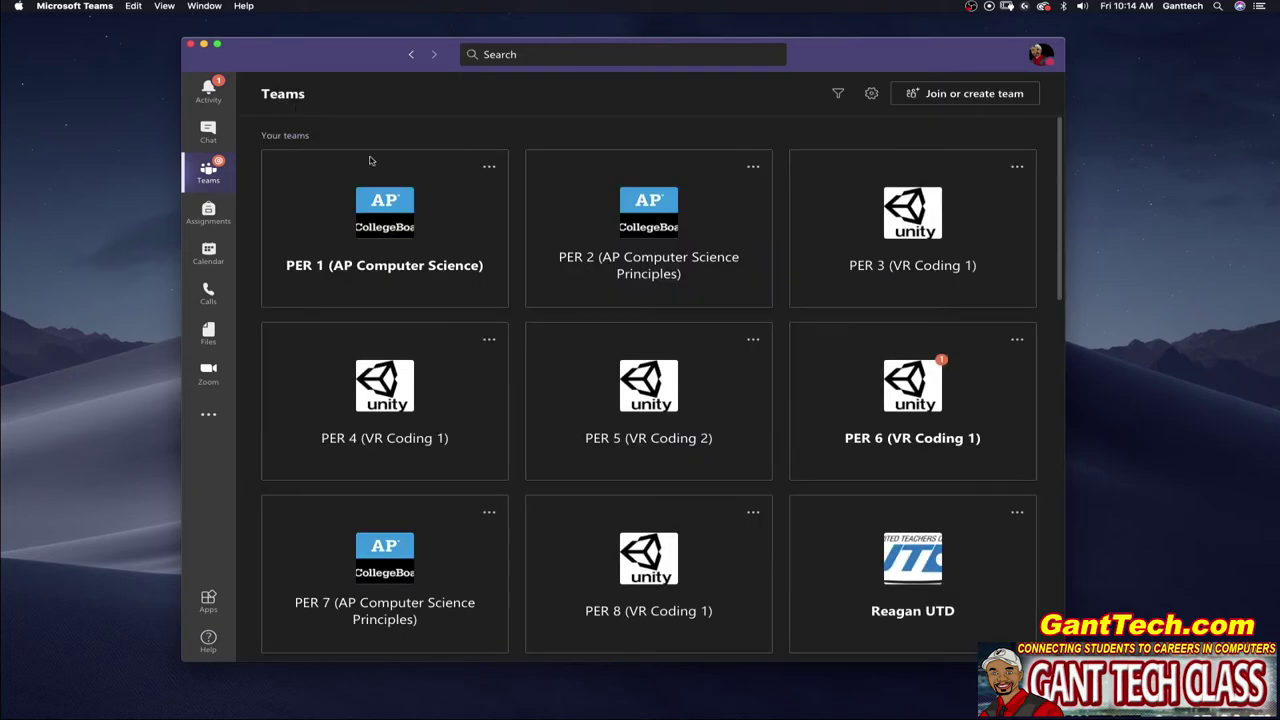
pyautogui.click(822, 430)
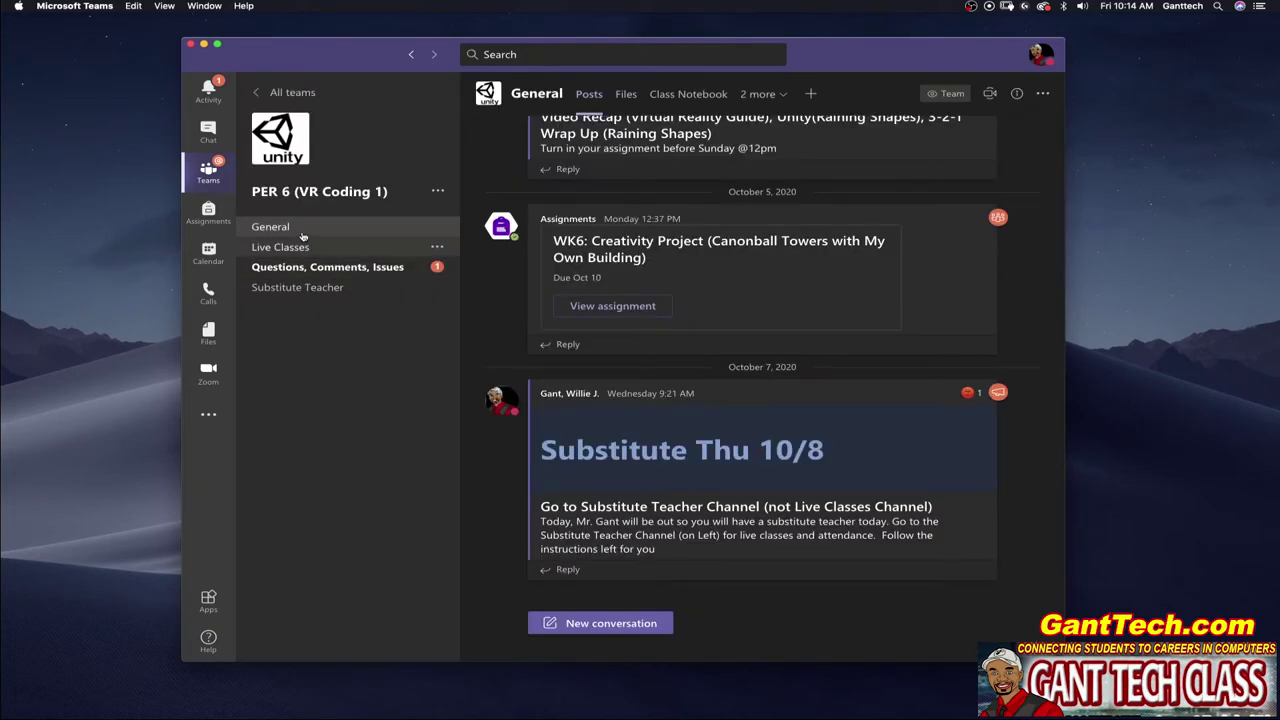
pyautogui.click(290, 289)
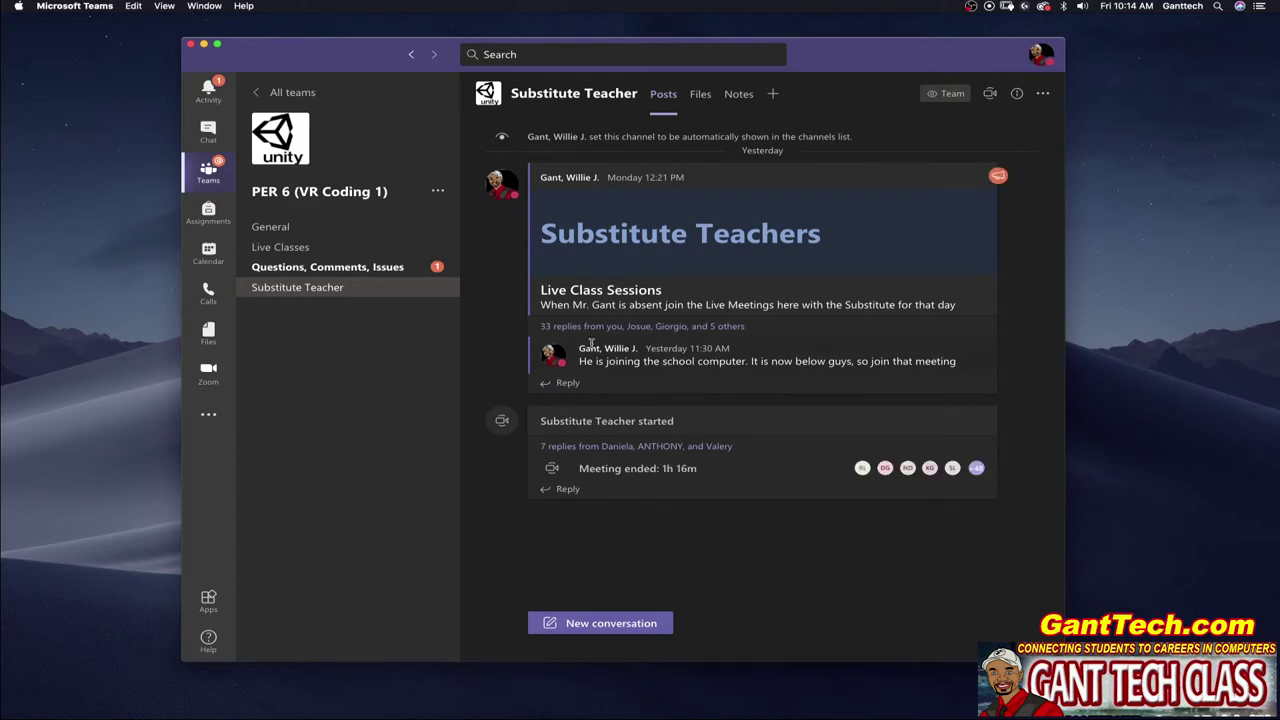
# Expand the replies to the Live Class Sessions announcement, read the conversation through to the end, and look at the channel's meeting options.
pyautogui.click(656, 331)
pyautogui.scroll(-5, 793, 400)
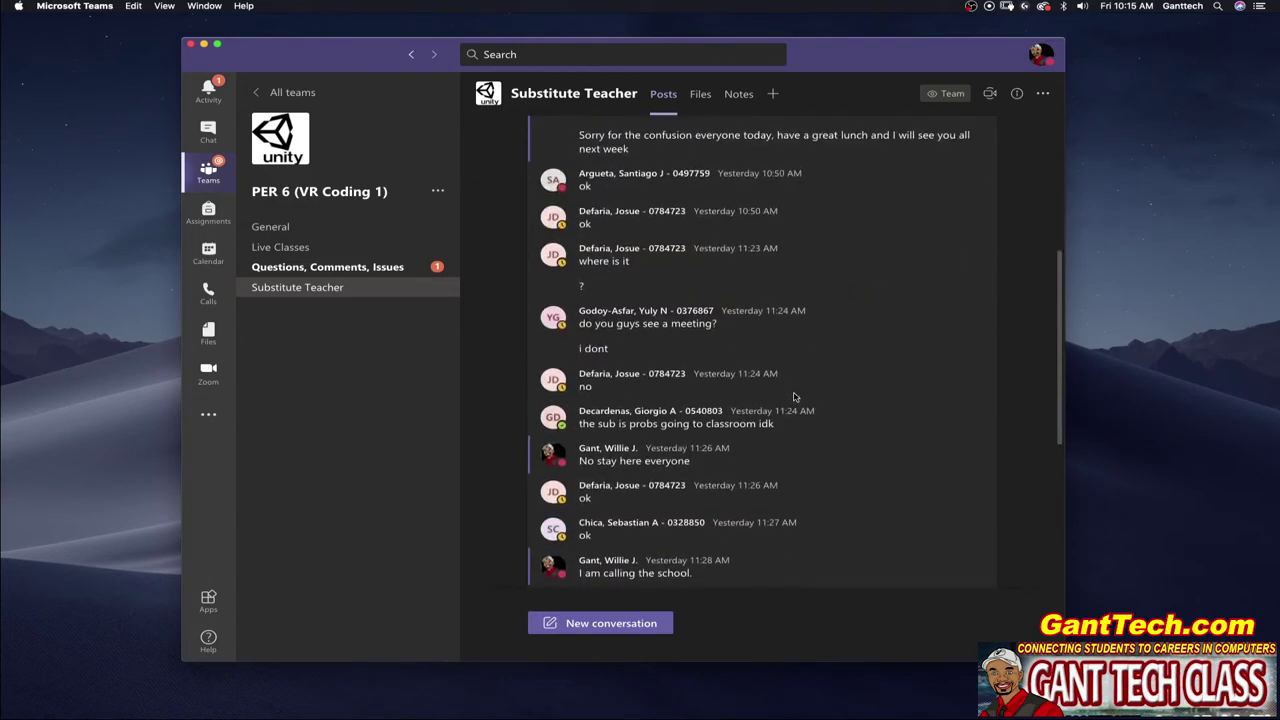
pyautogui.scroll(4, 794, 398)
pyautogui.scroll(-3, 713, 366)
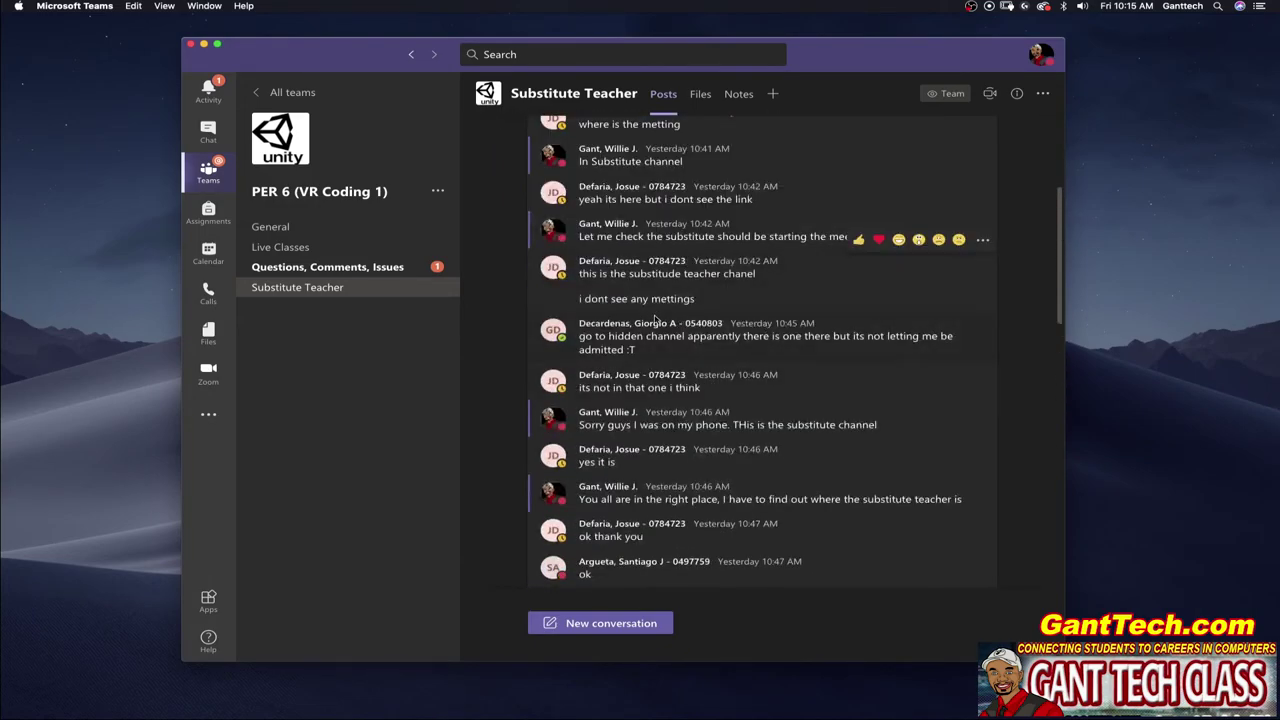
pyautogui.scroll(-5, 670, 343)
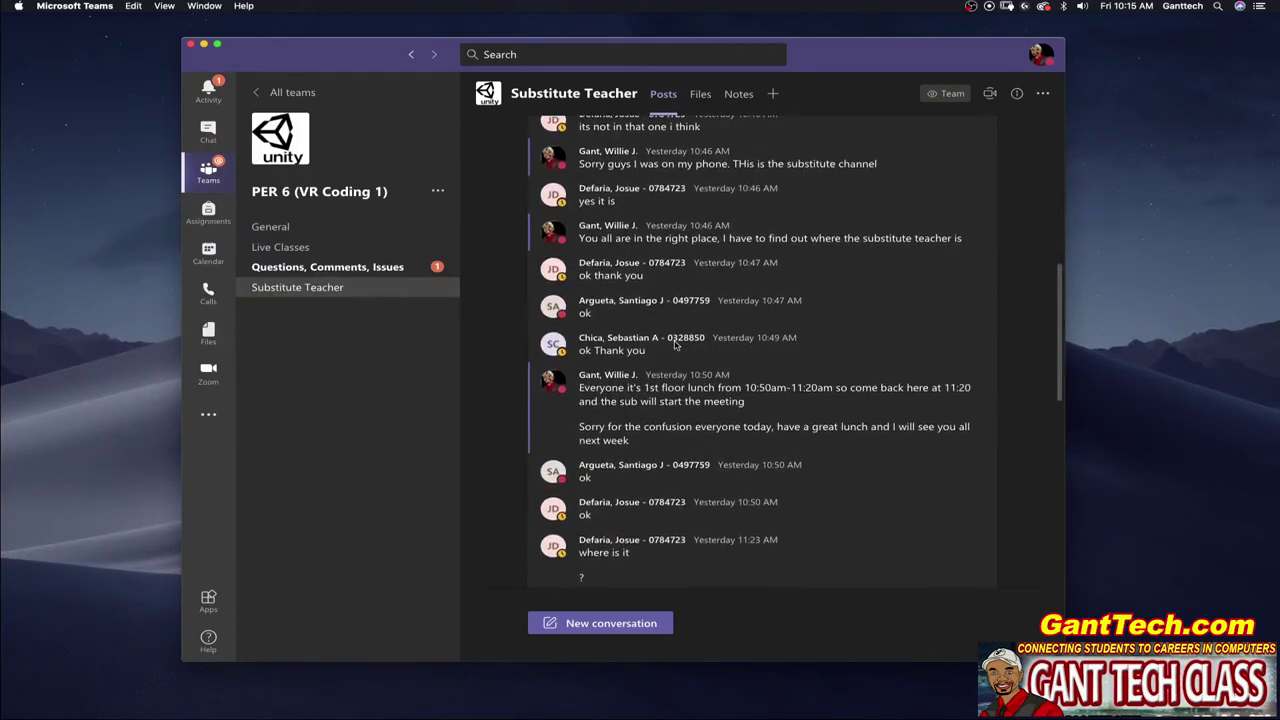
pyautogui.scroll(-2, 674, 345)
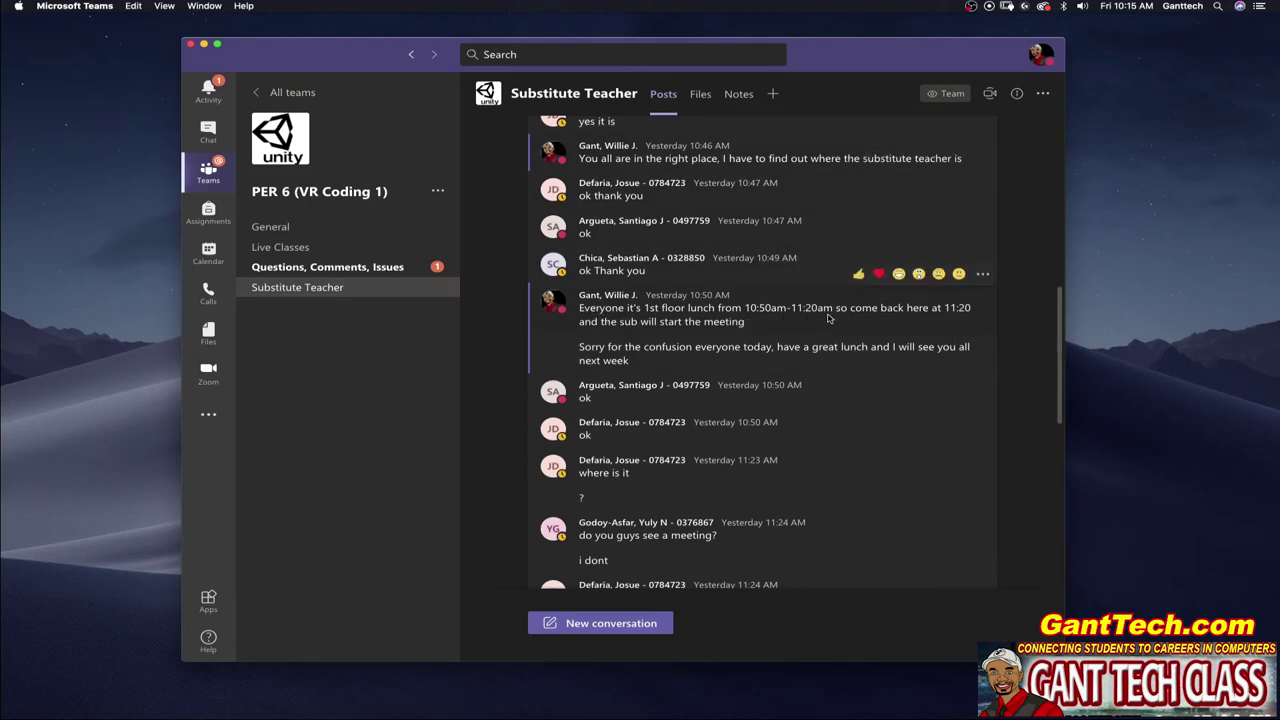
pyautogui.scroll(-5, 705, 340)
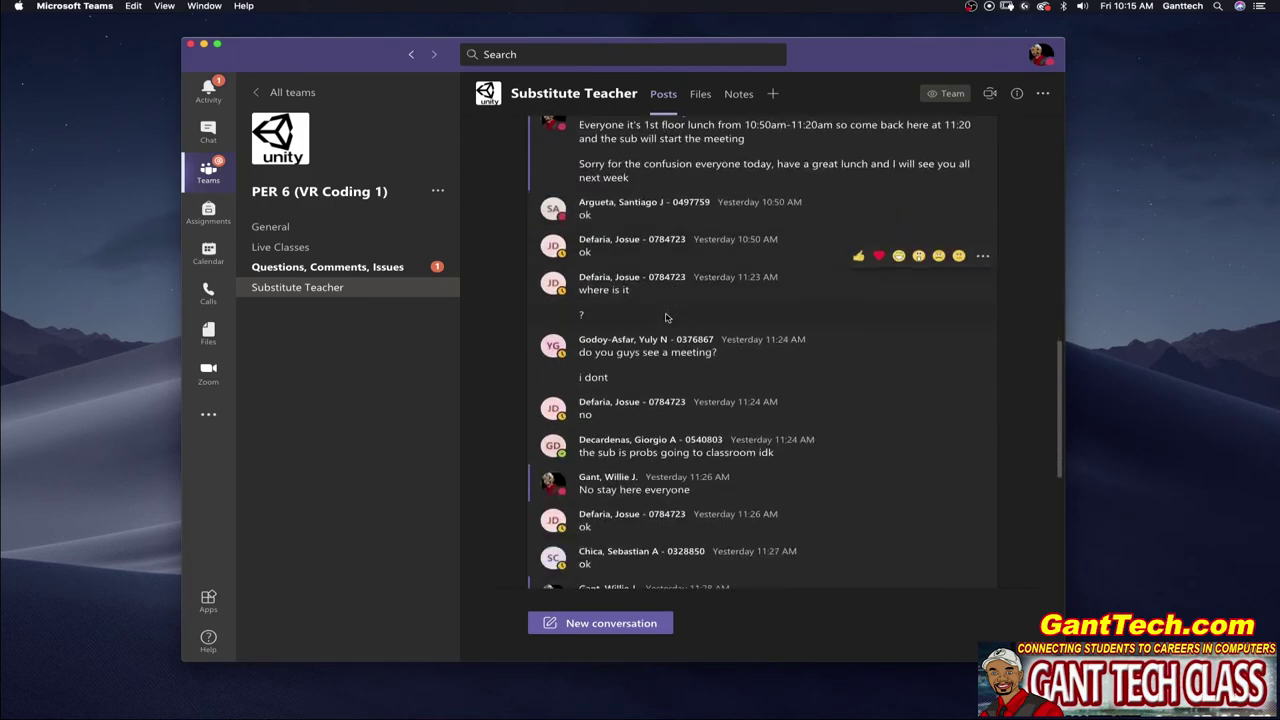
pyautogui.scroll(-3, 648, 345)
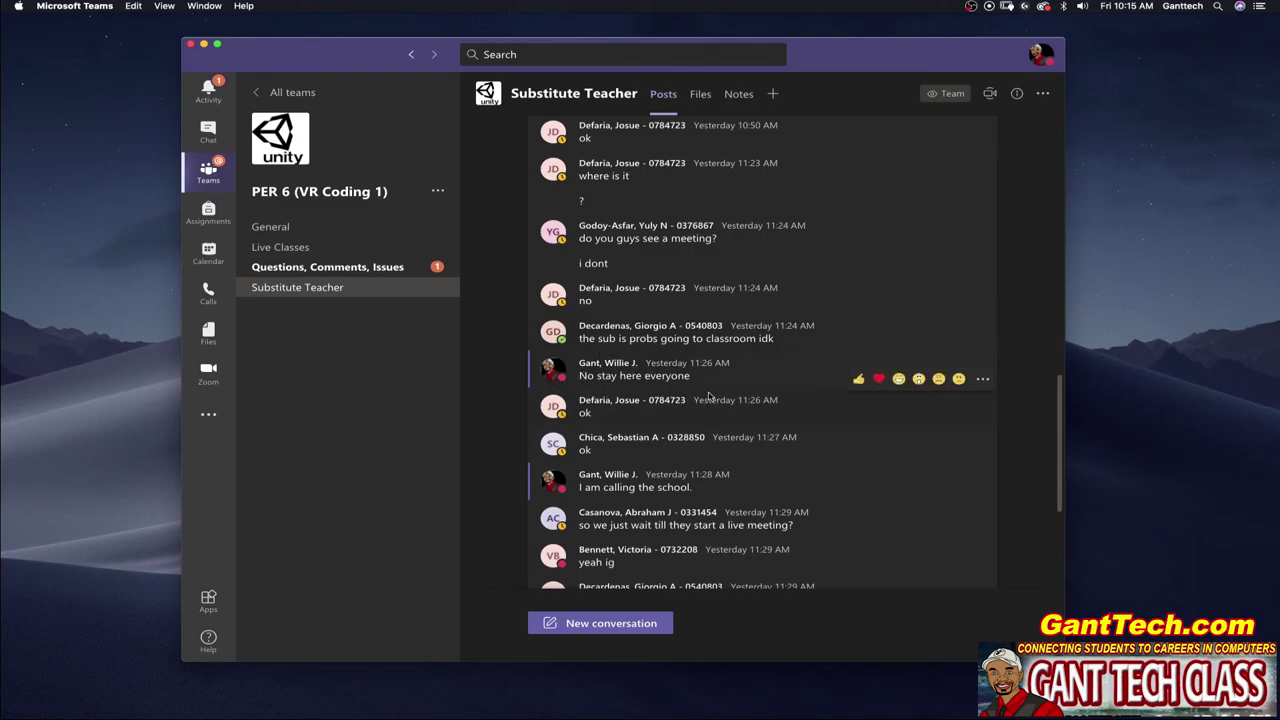
pyautogui.scroll(-5, 675, 400)
pyautogui.scroll(-3, 703, 393)
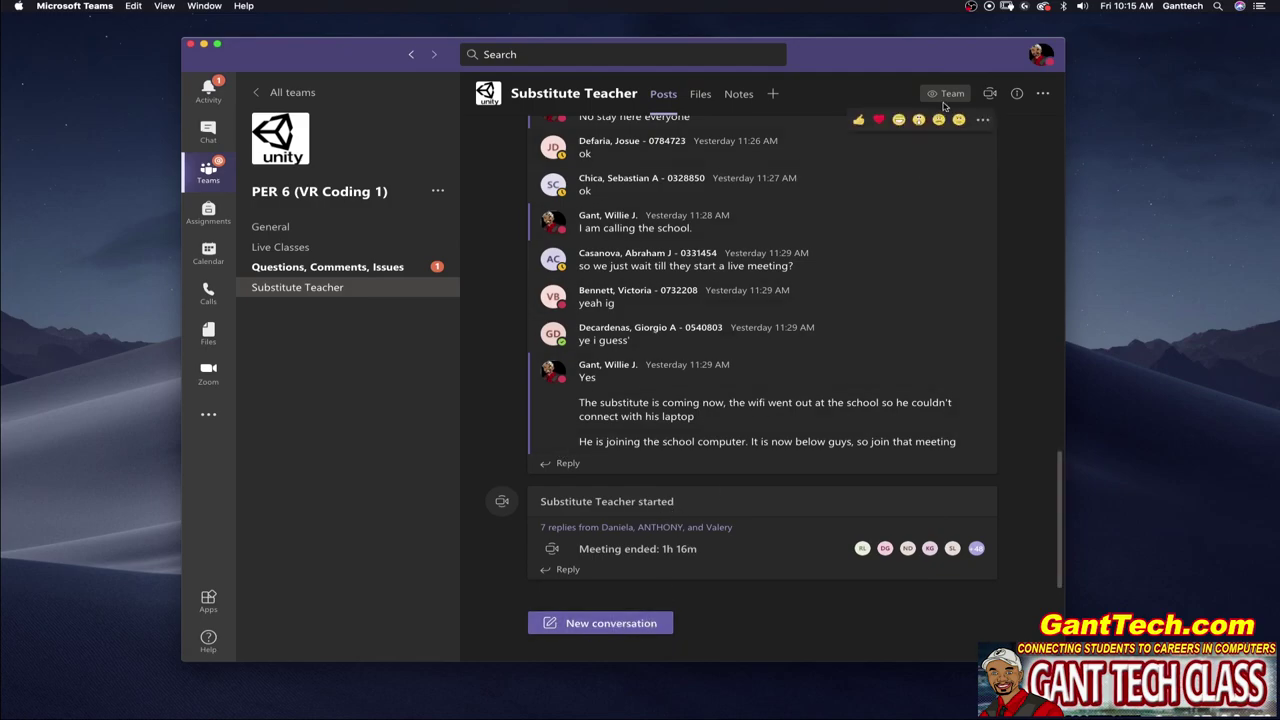
pyautogui.moveTo(950, 104)
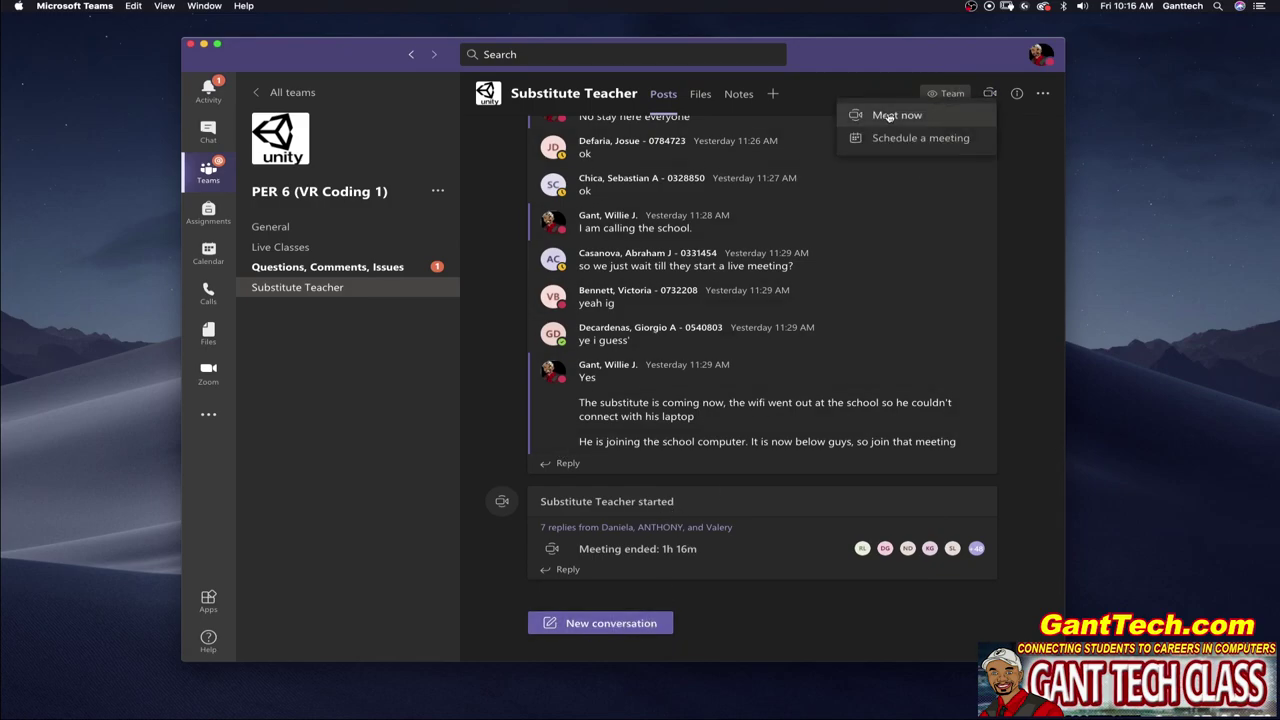